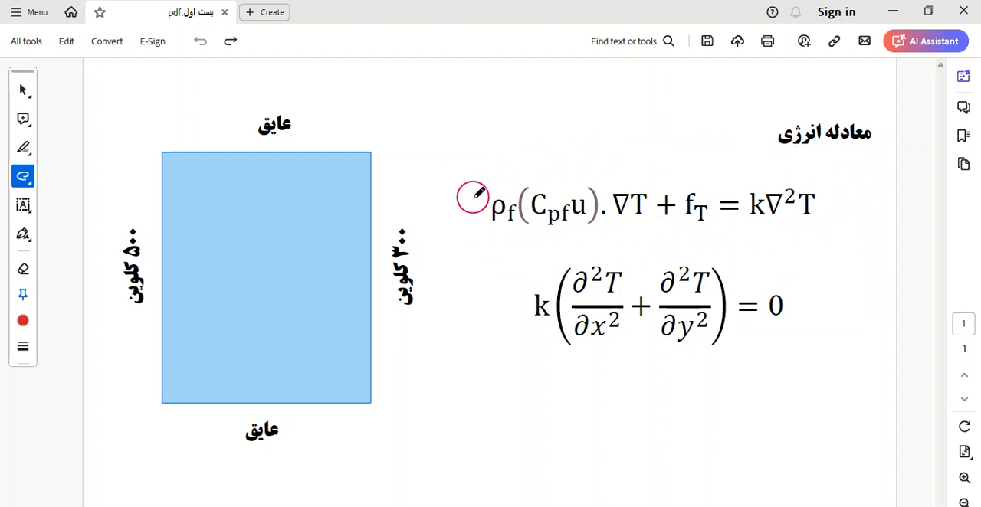
# Step: Mark up the general energy equation: tick it, brace and strike out the convection term, strike out f_T, and brace k∇²T
pyautogui.moveTo(843, 205); pyautogui.dragTo(865, 180)
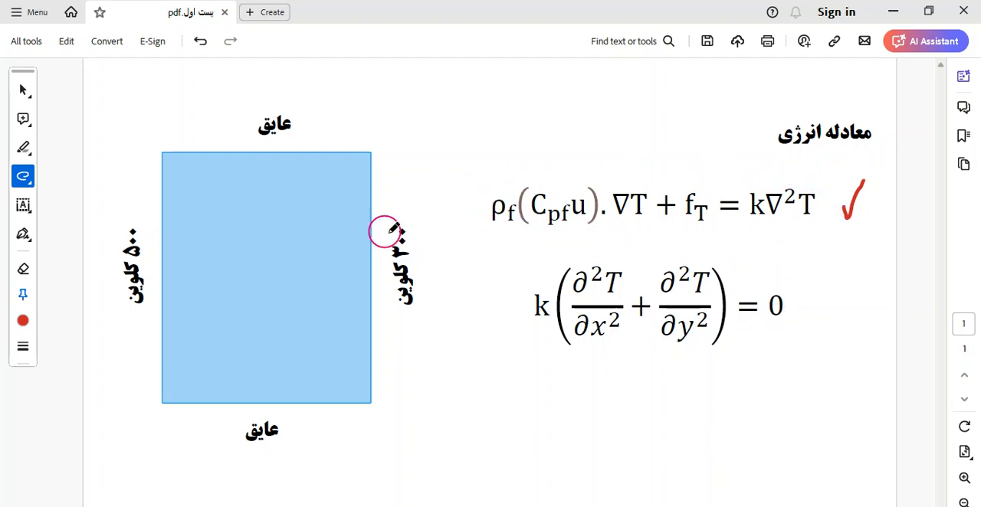
pyautogui.moveTo(652, 173)
pyautogui.mouseDown()
pyautogui.moveTo(602, 161)
pyautogui.moveTo(503, 168)
pyautogui.moveTo(496, 183)
pyautogui.mouseUp()
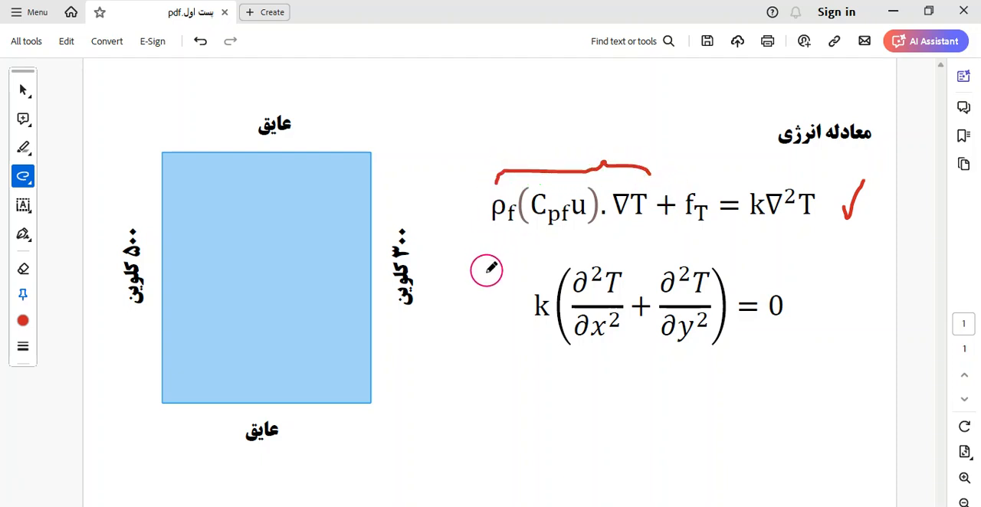
pyautogui.moveTo(661, 147); pyautogui.dragTo(478, 226)
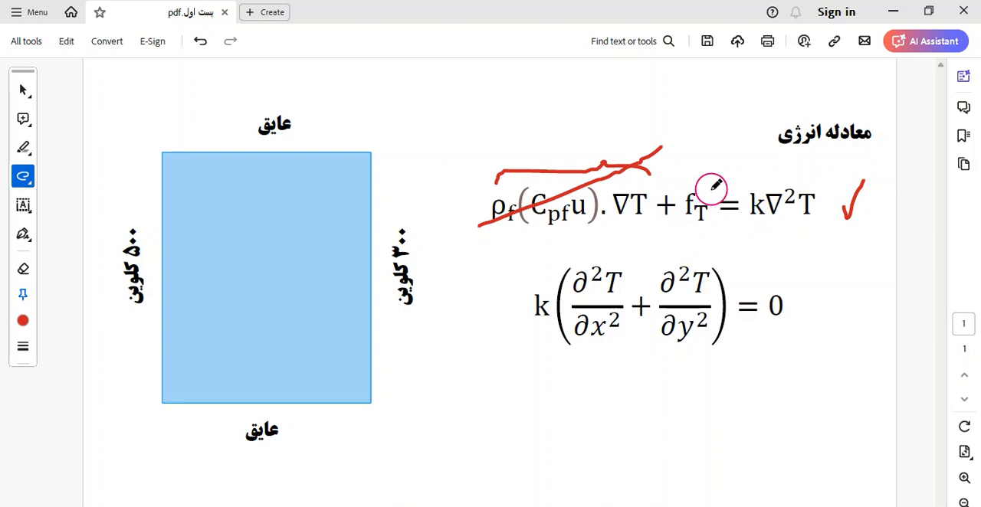
pyautogui.moveTo(729, 162); pyautogui.dragTo(680, 229)
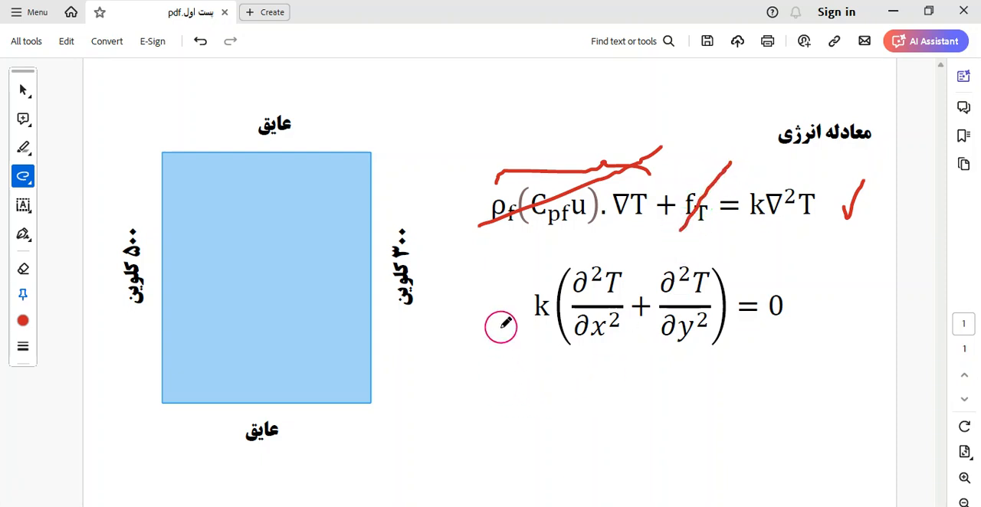
pyautogui.moveTo(820, 221)
pyautogui.mouseDown()
pyautogui.moveTo(787, 234)
pyautogui.moveTo(754, 223)
pyautogui.mouseUp()
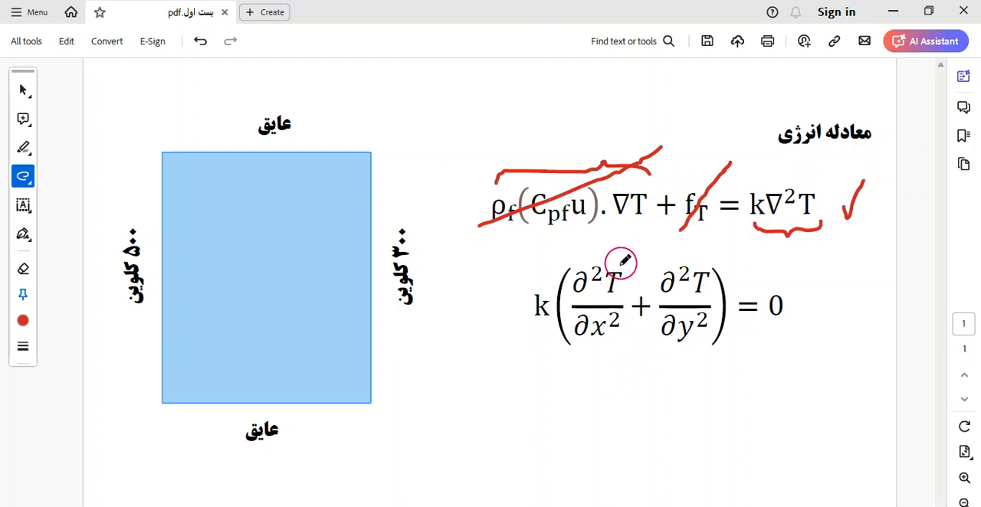
# Step: Annotate the conduction equation with ticks at T, x and y, a circled derivative order, and an arrow to a 2 under each term
pyautogui.moveTo(614, 260); pyautogui.dragTo(626, 249)
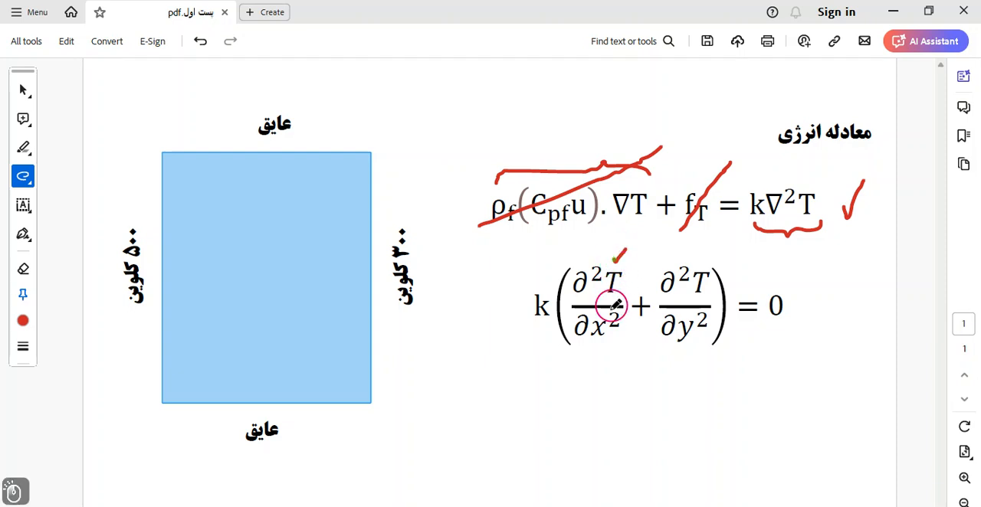
pyautogui.moveTo(595, 343); pyautogui.dragTo(611, 335)
pyautogui.moveTo(682, 344); pyautogui.dragTo(694, 336)
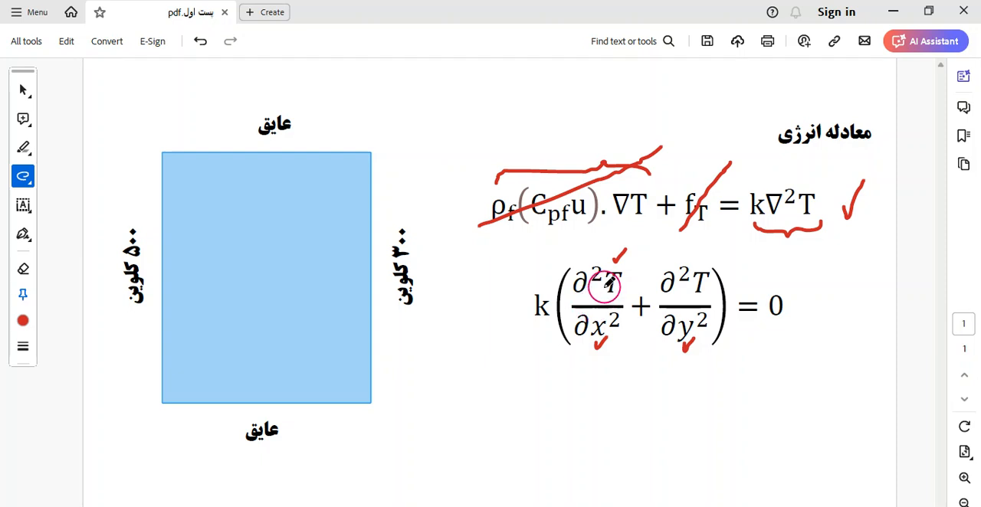
pyautogui.moveTo(607, 274)
pyautogui.mouseDown()
pyautogui.moveTo(598, 287)
pyautogui.moveTo(596, 261)
pyautogui.moveTo(615, 272)
pyautogui.moveTo(598, 280)
pyautogui.moveTo(607, 274)
pyautogui.mouseUp()
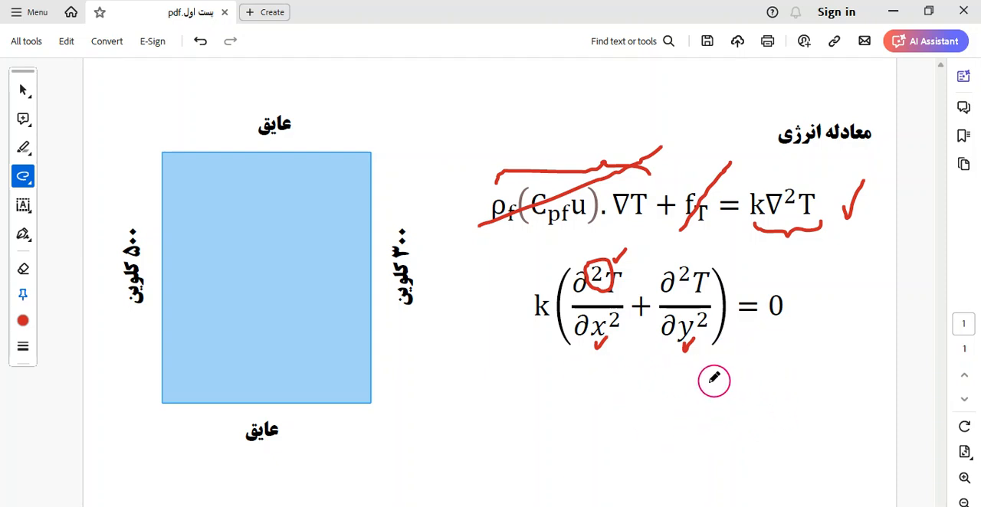
pyautogui.moveTo(590, 356)
pyautogui.mouseDown()
pyautogui.moveTo(554, 410)
pyautogui.moveTo(553, 433)
pyautogui.moveTo(568, 435)
pyautogui.mouseUp()
pyautogui.moveTo(666, 348)
pyautogui.mouseDown()
pyautogui.moveTo(690, 390)
pyautogui.moveTo(677, 400)
pyautogui.moveTo(714, 433)
pyautogui.mouseUp()
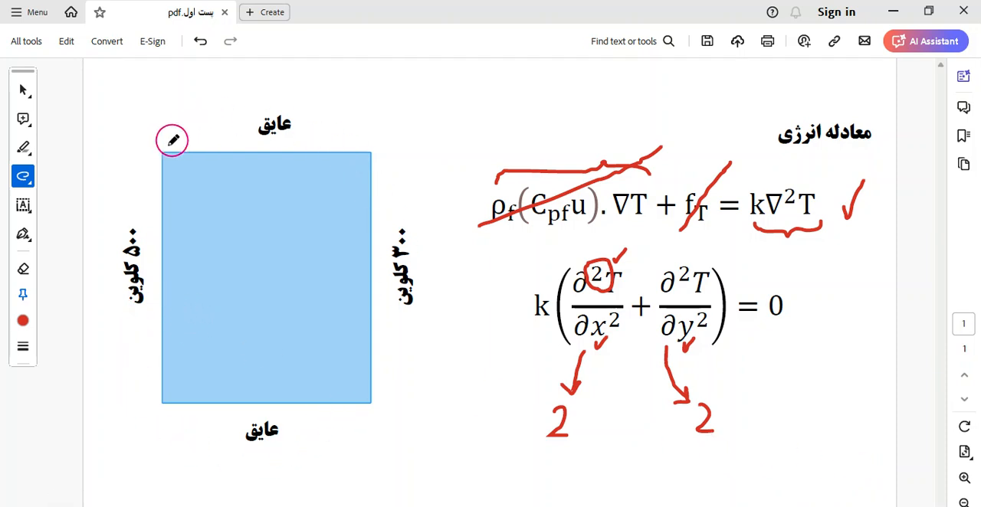
# Step: Underline the four boundary condition labels around the blue domain in red: both insulated edges, 300 K and 500 K
pyautogui.moveTo(286, 141); pyautogui.dragTo(235, 142)
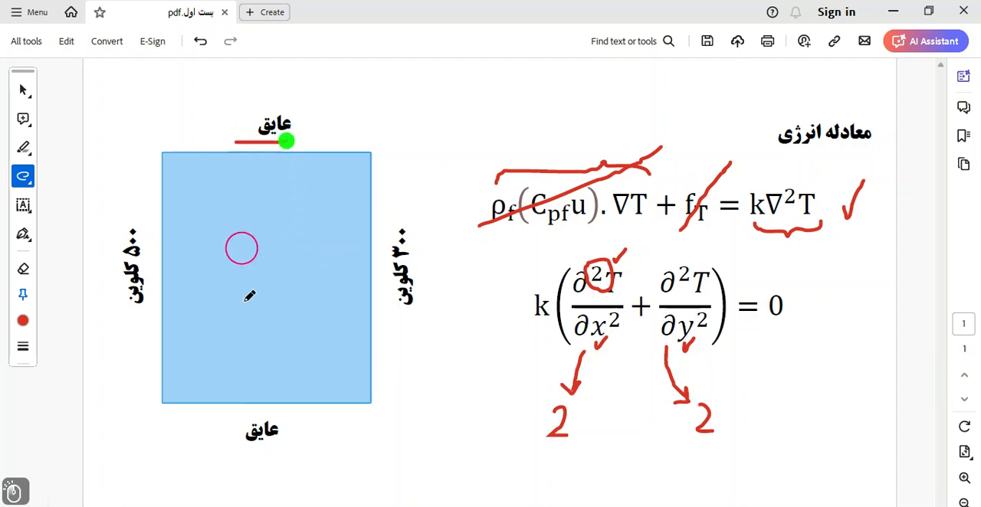
pyautogui.moveTo(285, 450); pyautogui.dragTo(239, 451)
pyautogui.moveTo(428, 237); pyautogui.dragTo(430, 298)
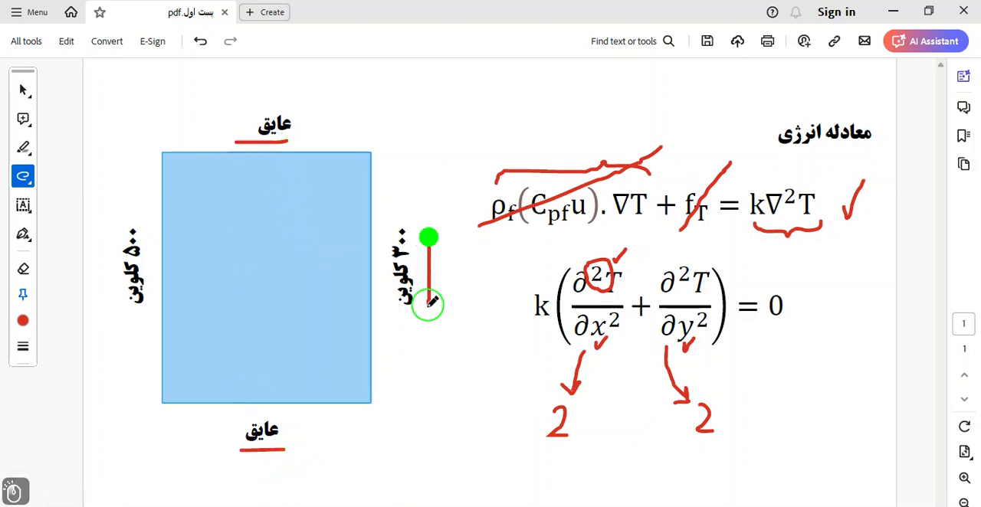
pyautogui.moveTo(153, 235); pyautogui.dragTo(152, 299)
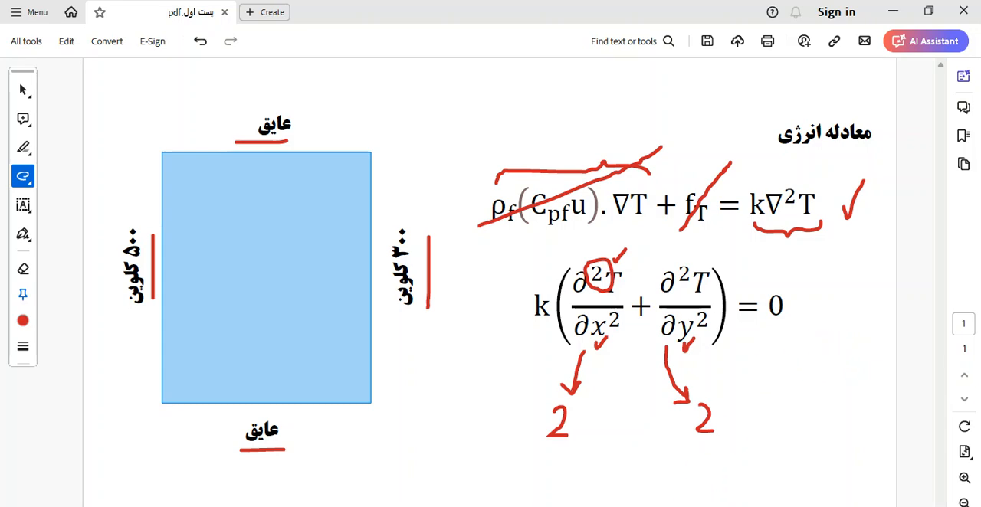
# Step: Switch to COMSOL Multiphysics and start a new model with the Model Wizard in 2D space dimension
pyautogui.click(598, 506)
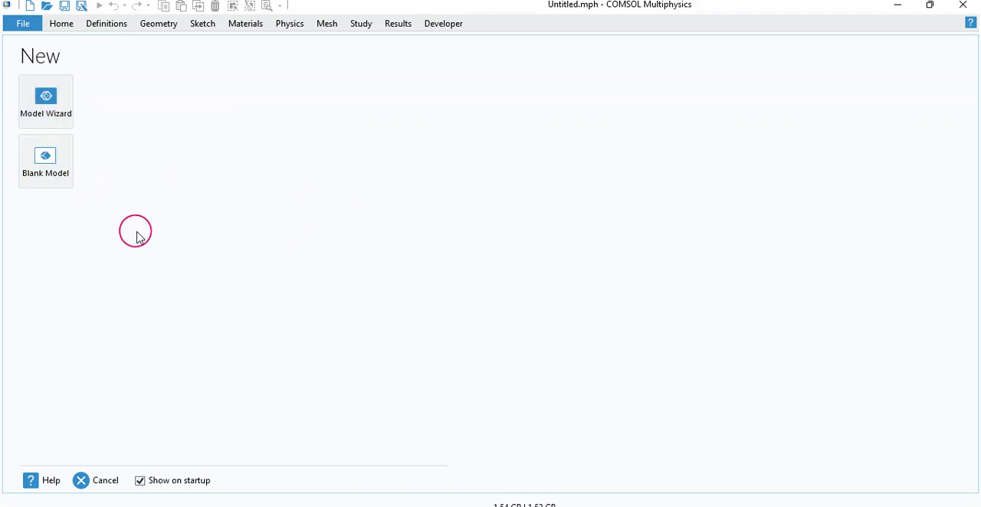
pyautogui.click(60, 98)
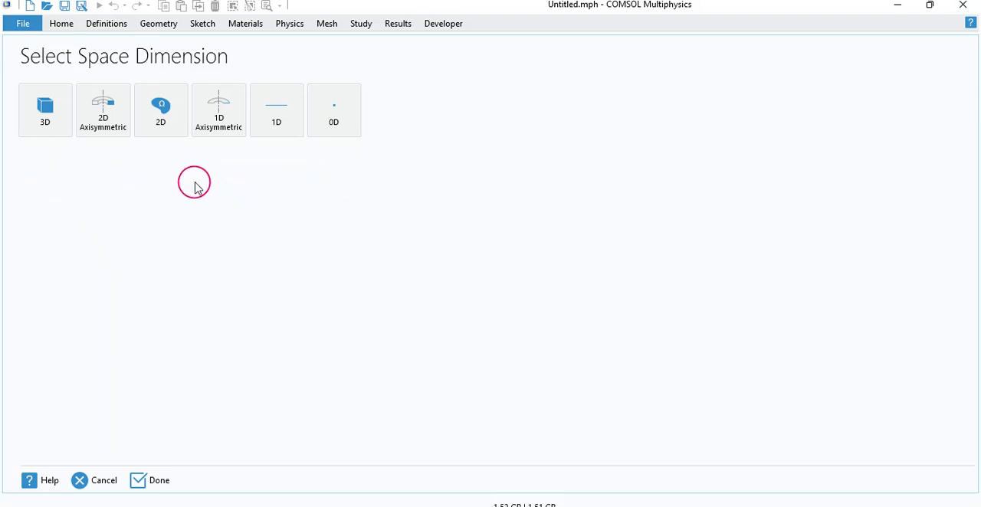
pyautogui.click(160, 121)
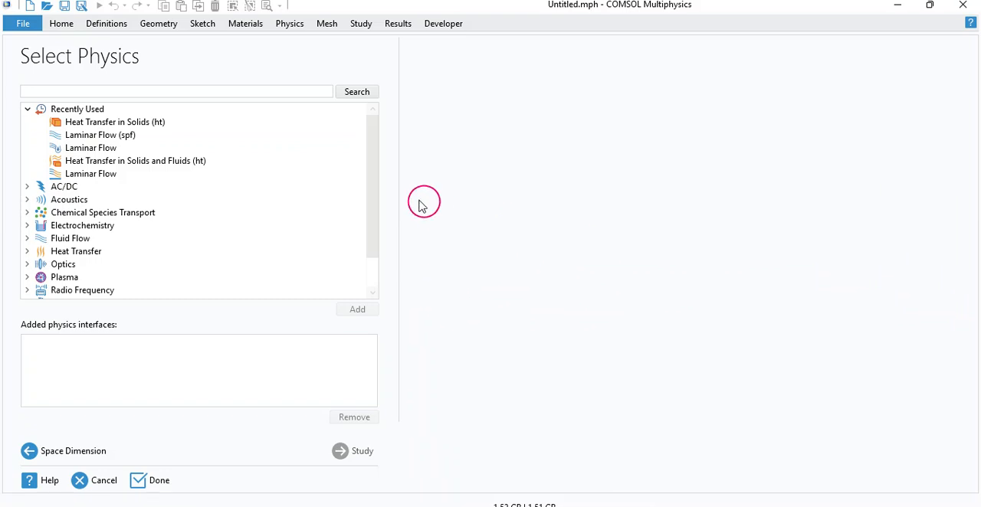
# Step: Add the Heat Transfer in Solids (ht) interface from the Heat Transfer physics branch to the model
pyautogui.moveTo(371, 169); pyautogui.dragTo(368, 213)
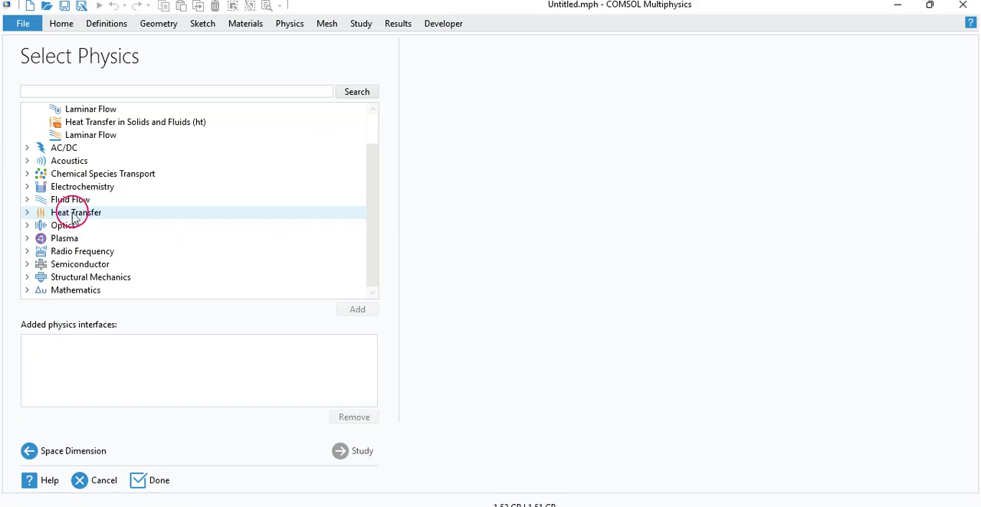
pyautogui.click(26, 212)
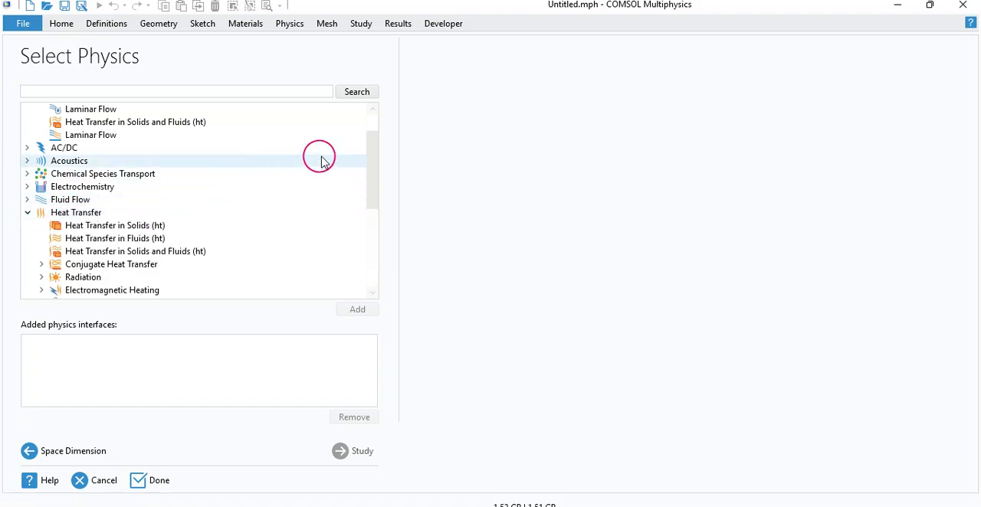
pyautogui.moveTo(374, 138); pyautogui.dragTo(376, 165)
pyautogui.click(78, 175)
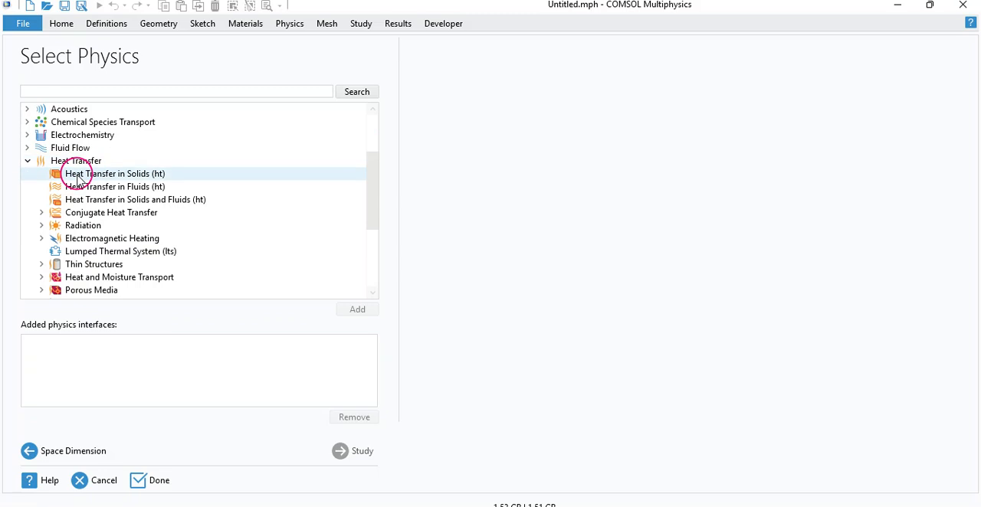
pyautogui.click(78, 176)
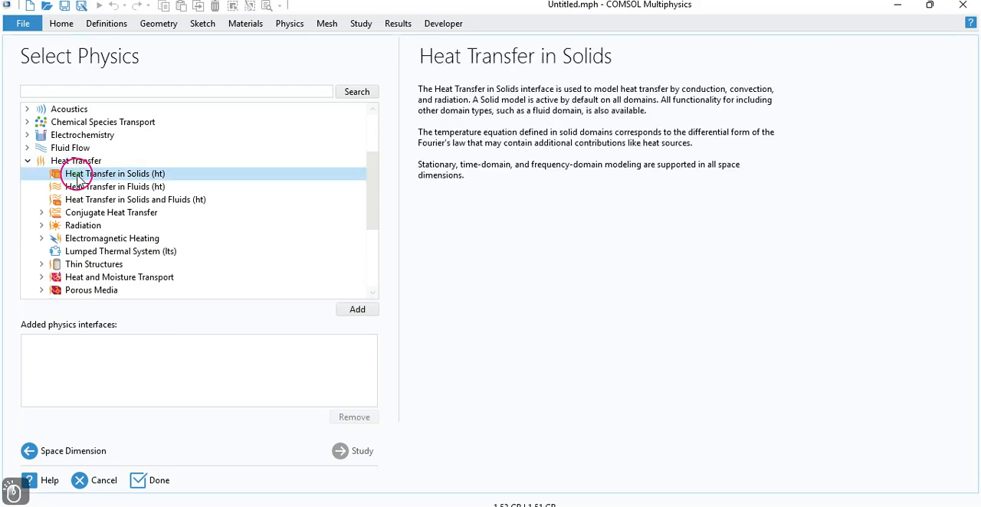
pyautogui.click(346, 311)
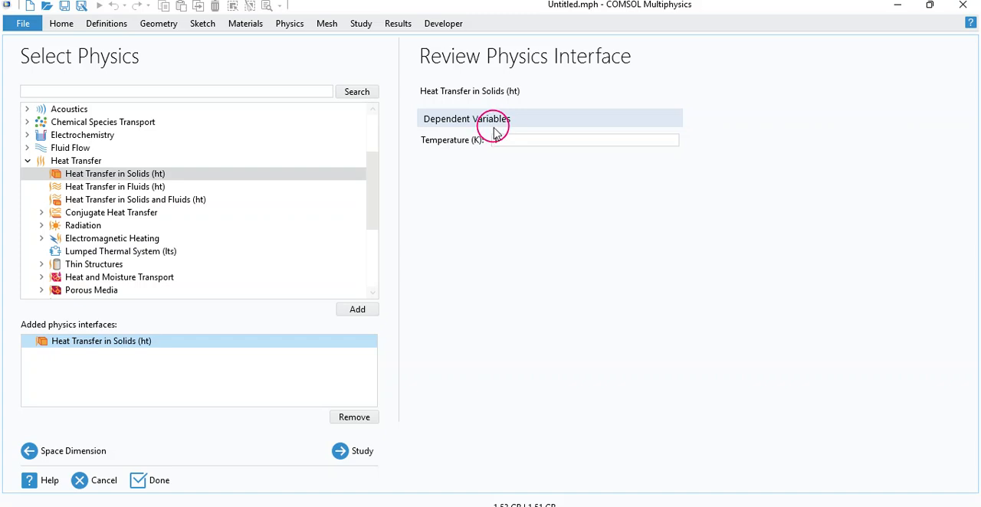
# Step: Compare the temperature dependent variable of the physics interface with the energy equation in the annotated PDF
pyautogui.hotkey('alt', 'Tab')
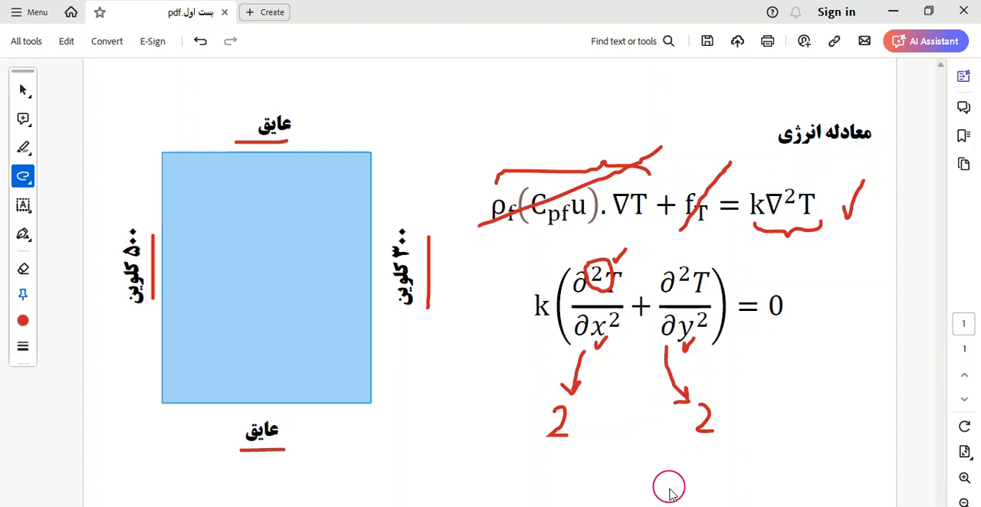
pyautogui.hotkey('alt', 'Tab')
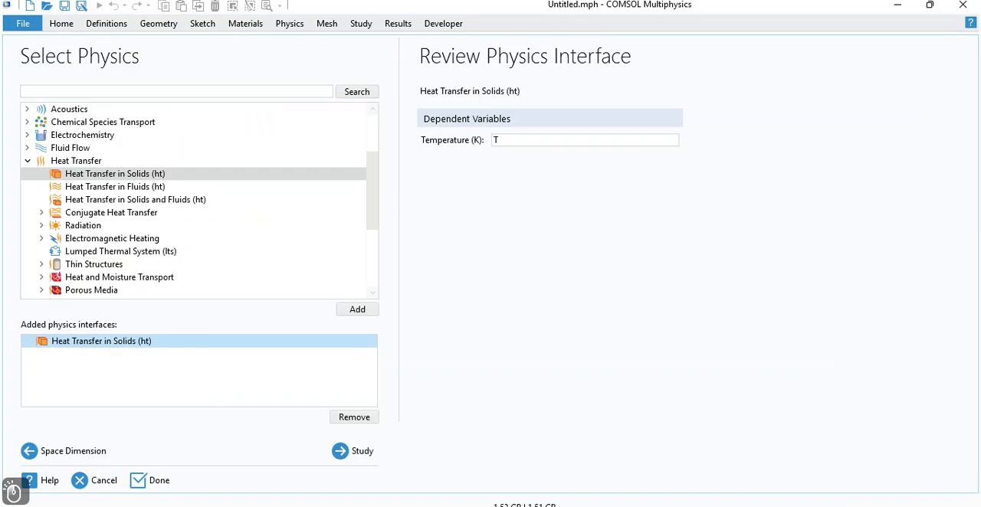
pyautogui.click(495, 141)
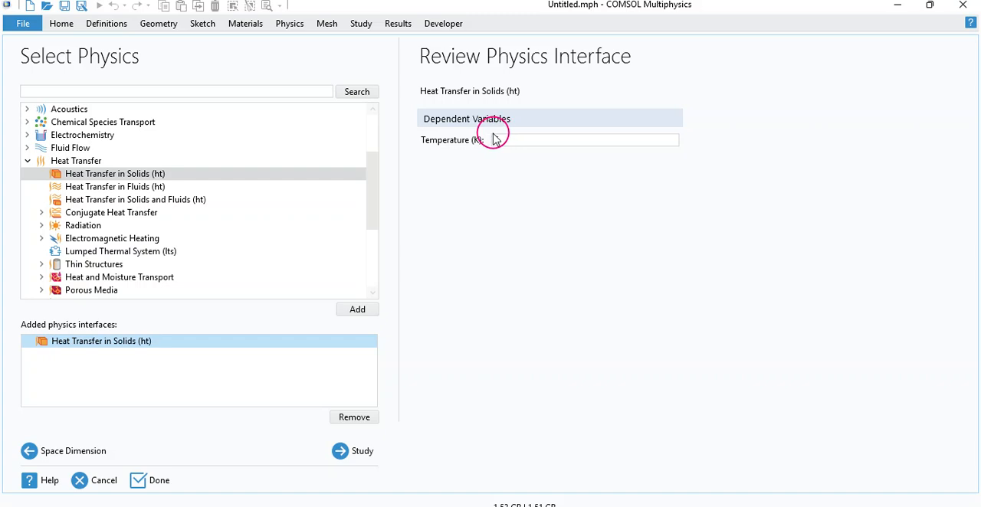
pyautogui.press('BackSpace')
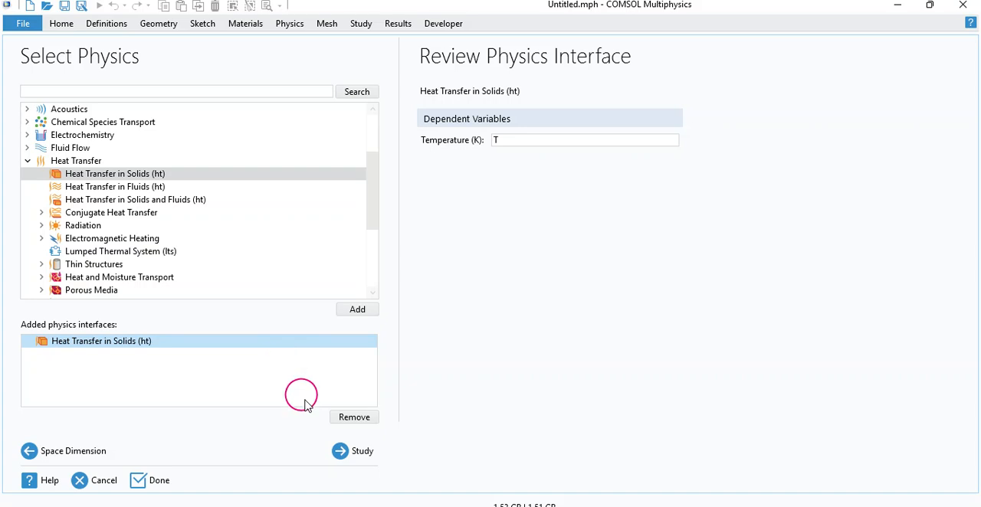
# Step: Choose a Stationary study and finish the model setup without saving changes to the previous Untitled.mph
pyautogui.click(357, 454)
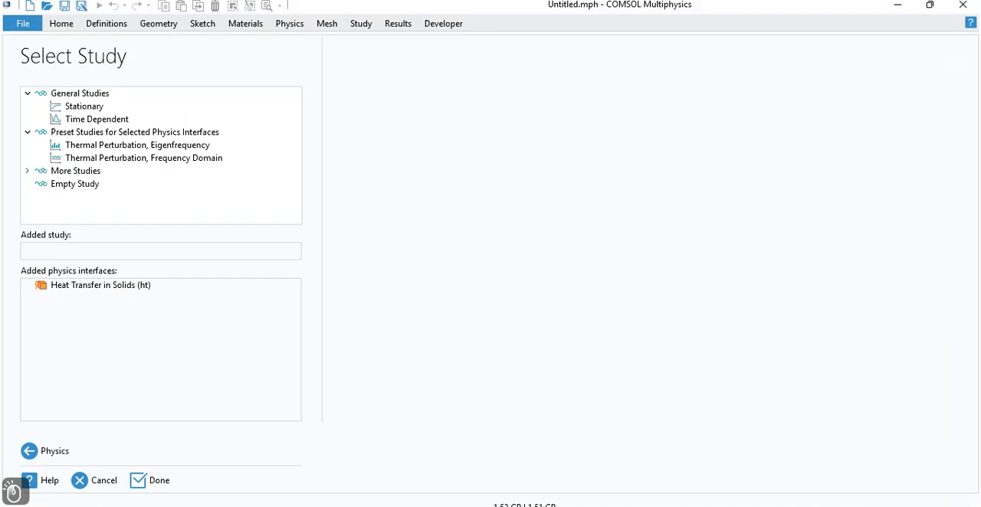
pyautogui.click(73, 107)
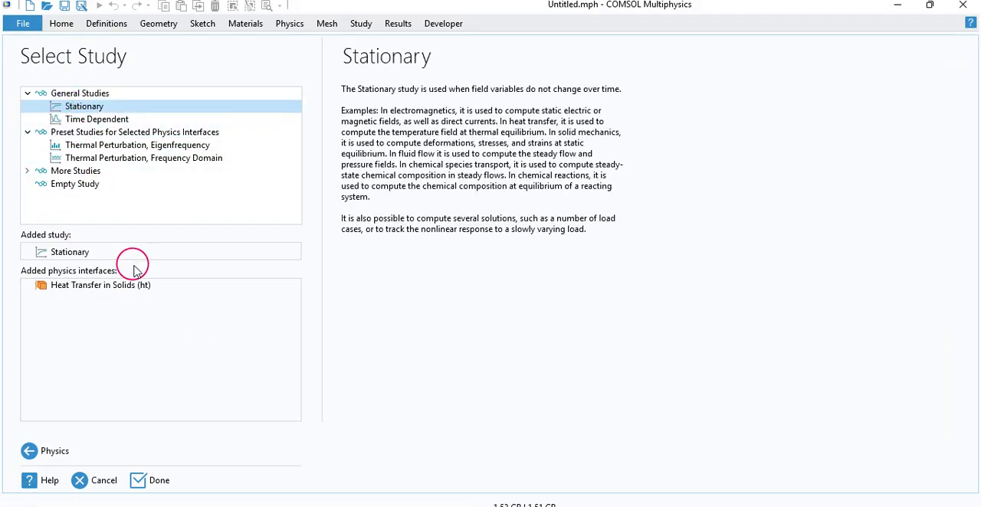
pyautogui.click(156, 488)
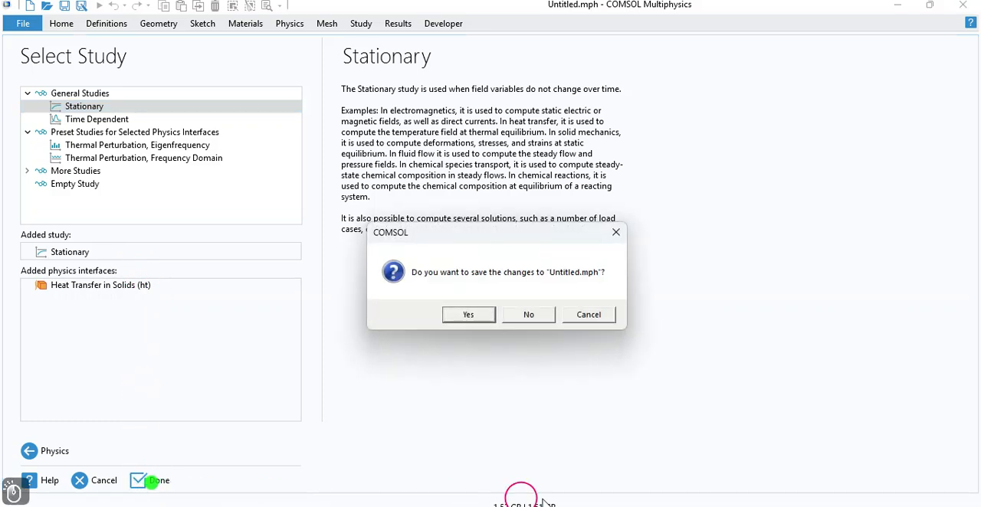
pyautogui.click(526, 315)
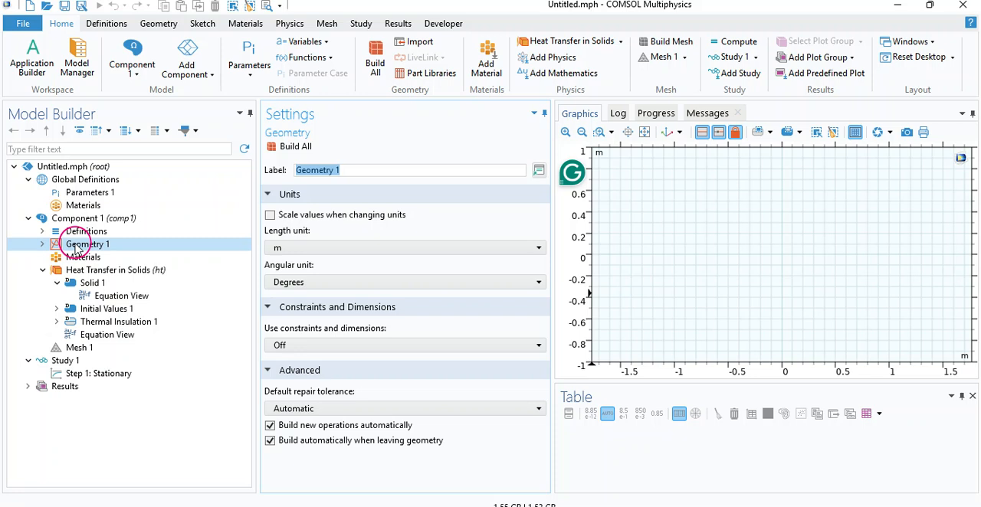
# Step: Set the geometry length unit to cm and build a solid rectangle 4 cm wide and 5 cm high
pyautogui.click(337, 247)
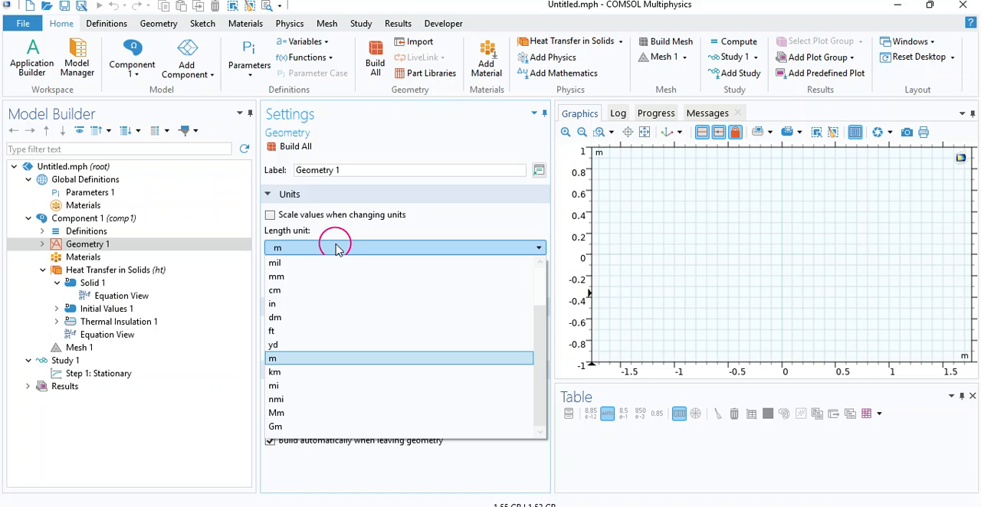
pyautogui.click(328, 296)
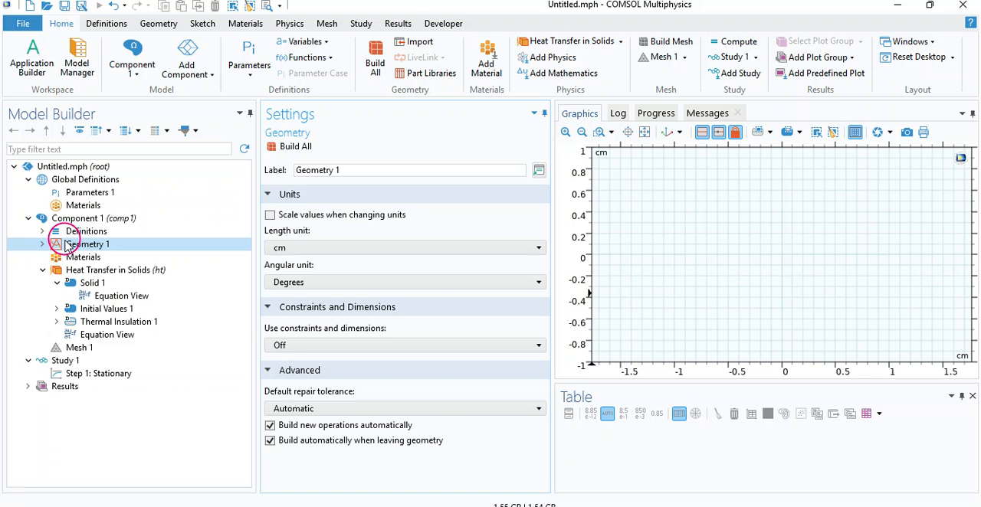
pyautogui.click(172, 27)
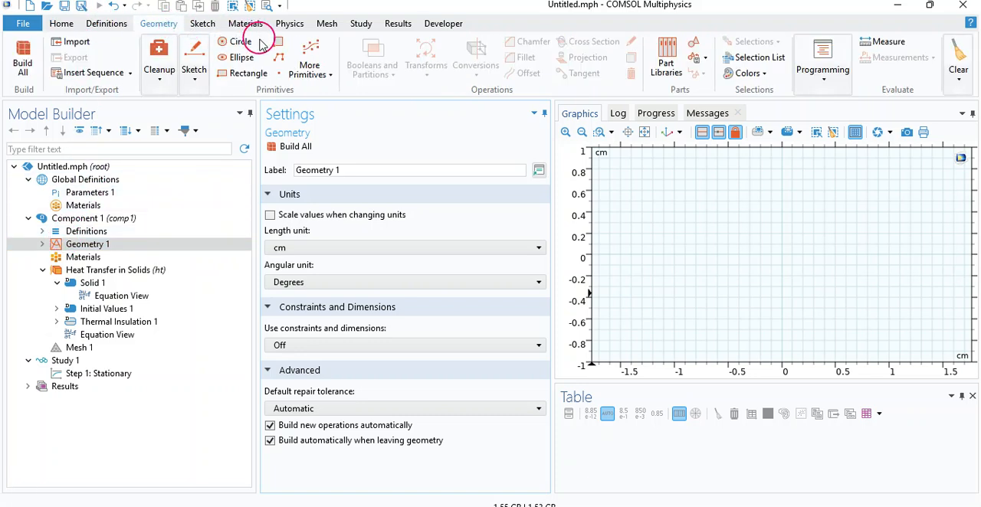
pyautogui.click(249, 73)
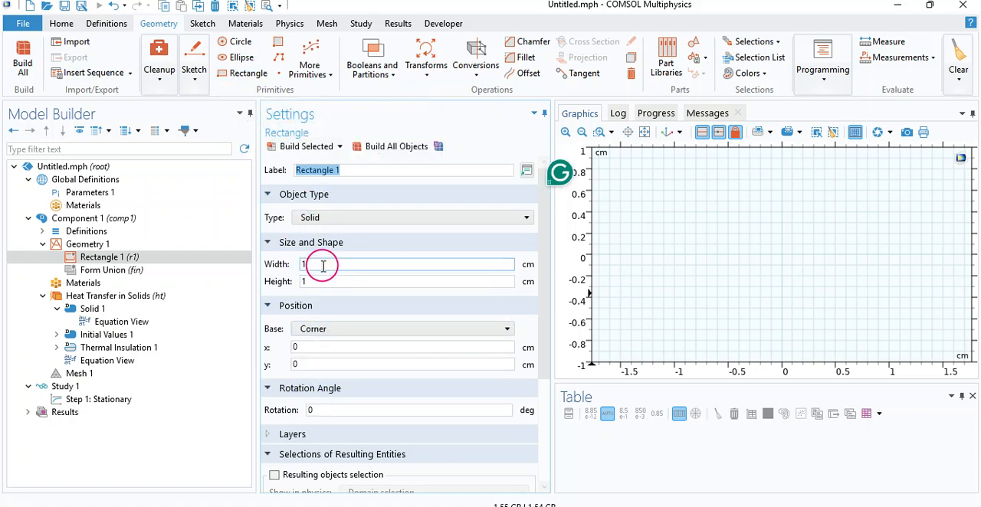
pyautogui.moveTo(311, 265); pyautogui.dragTo(290, 266)
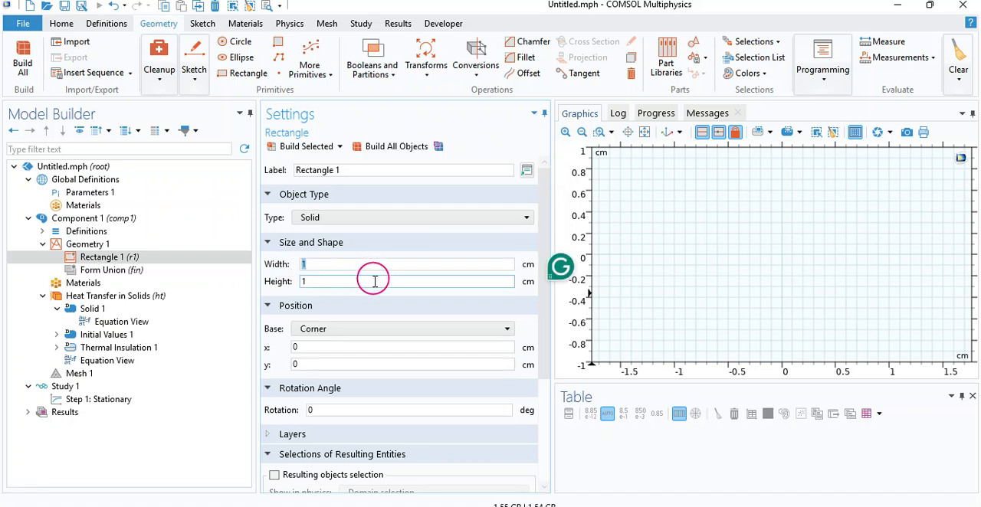
pyautogui.write('4')
pyautogui.moveTo(309, 281); pyautogui.dragTo(291, 282)
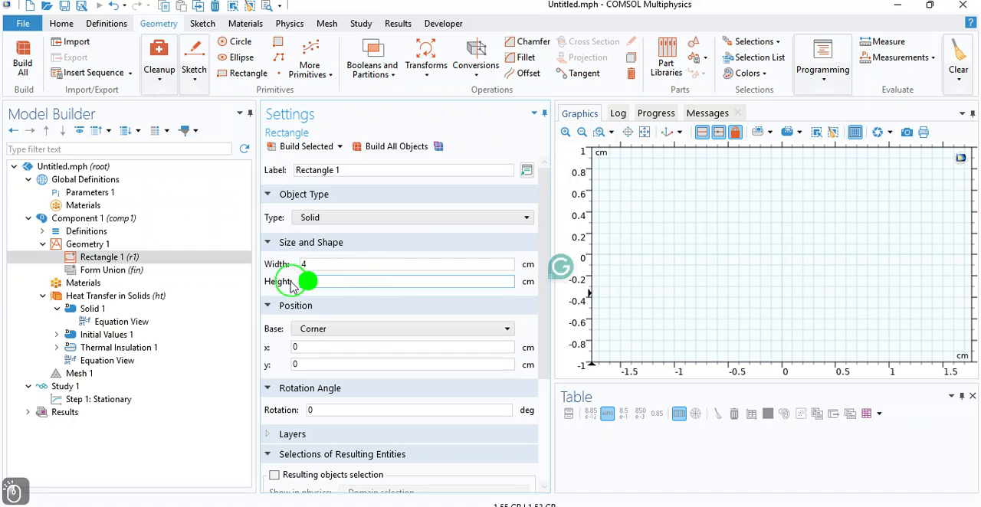
pyautogui.write('5')
pyautogui.click(417, 354)
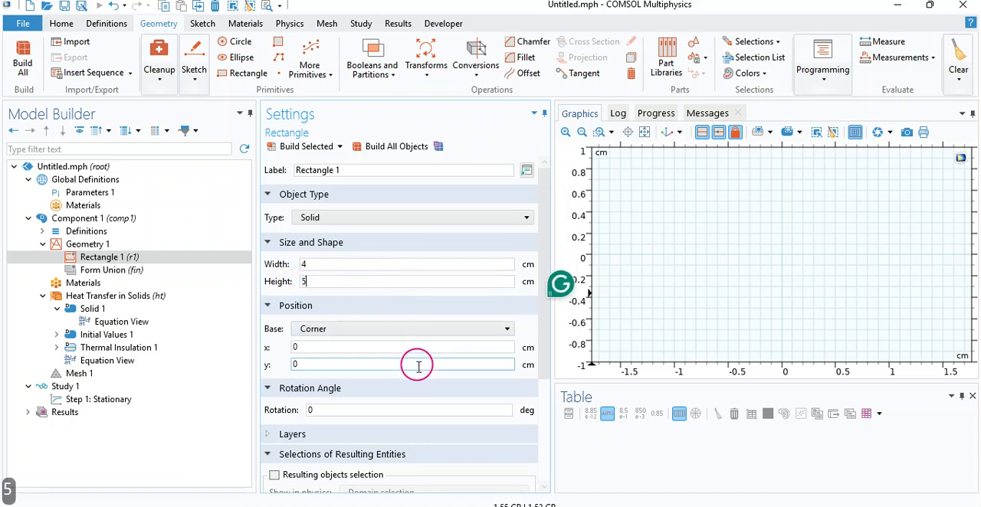
pyautogui.click(288, 153)
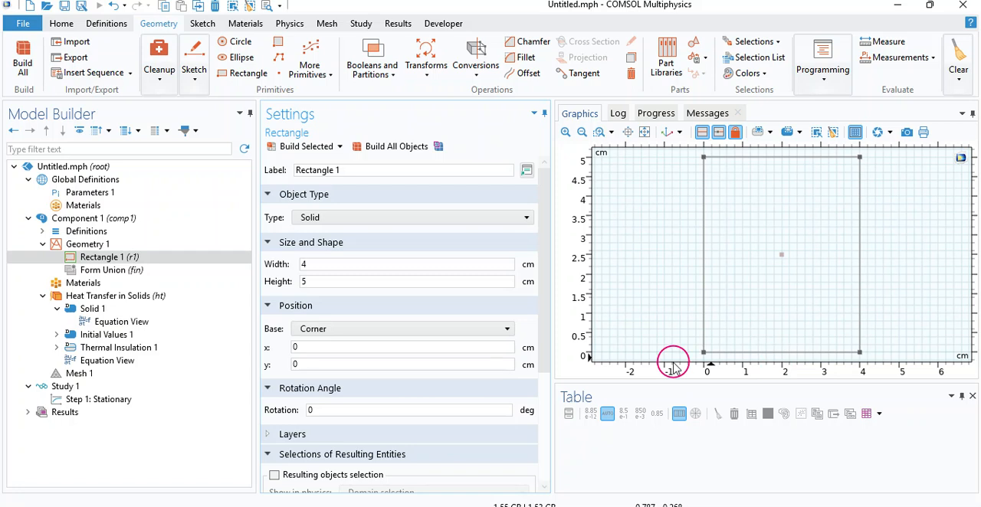
# Step: Add Copper from the Built-in material library to the component and close the material library
pyautogui.click(84, 283)
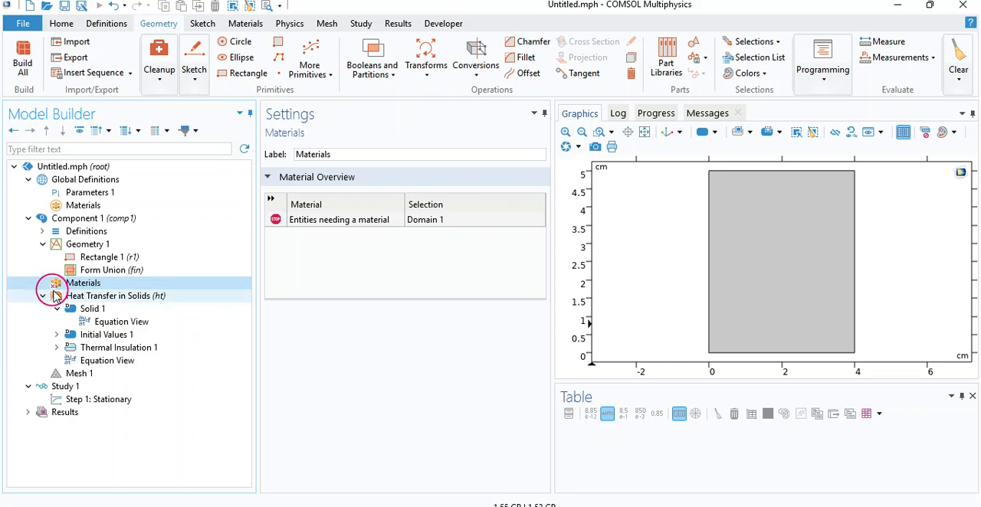
pyautogui.rightClick(67, 284)
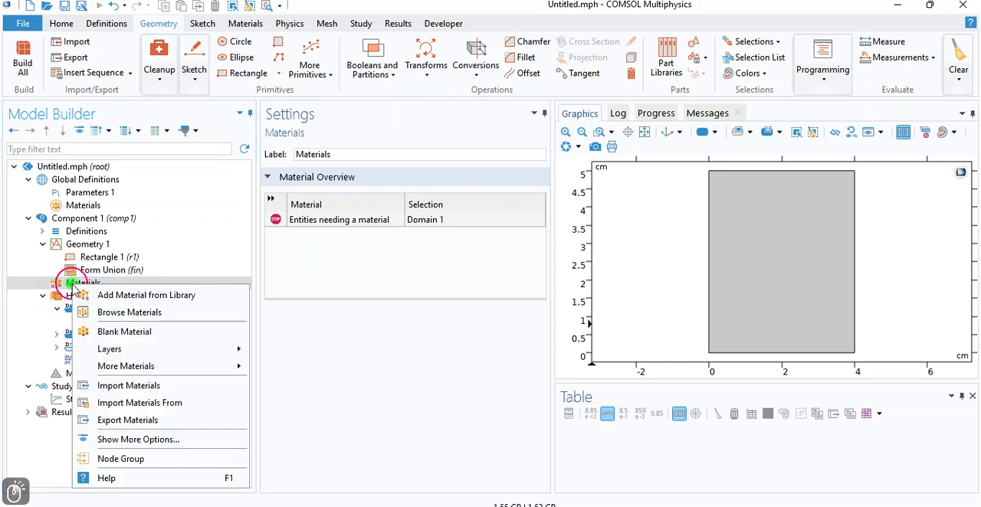
pyautogui.click(125, 297)
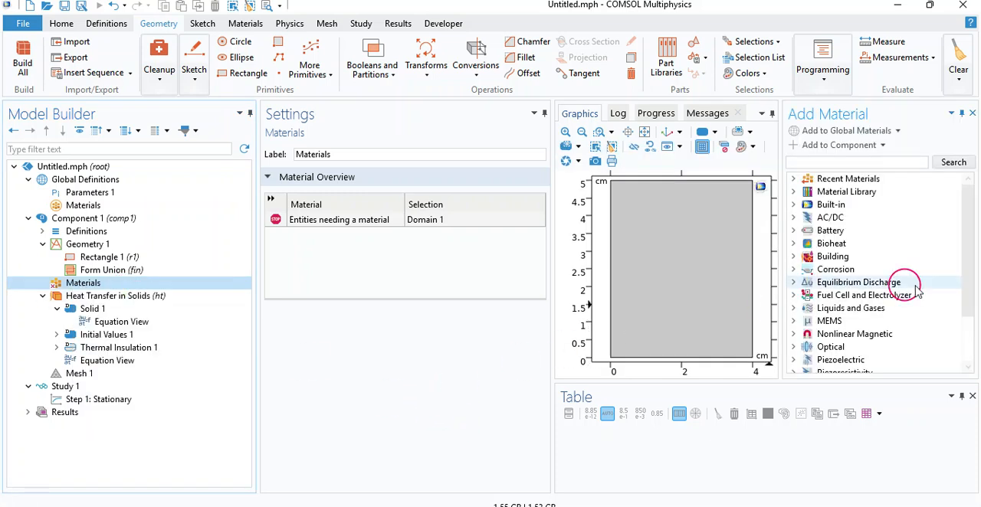
pyautogui.moveTo(965, 230)
pyautogui.mouseDown()
pyautogui.moveTo(965, 307)
pyautogui.moveTo(974, 221)
pyautogui.mouseUp()
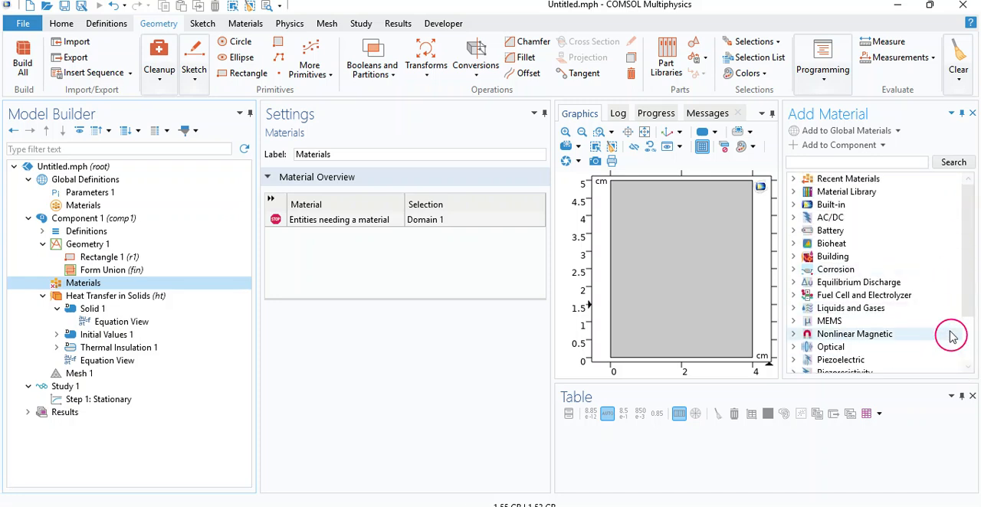
pyautogui.click(794, 205)
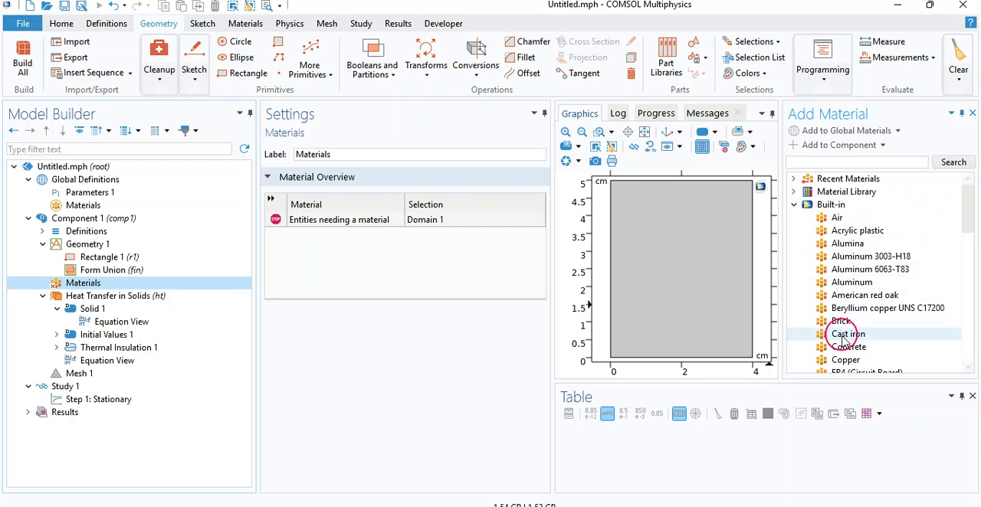
pyautogui.moveTo(971, 215); pyautogui.dragTo(971, 290)
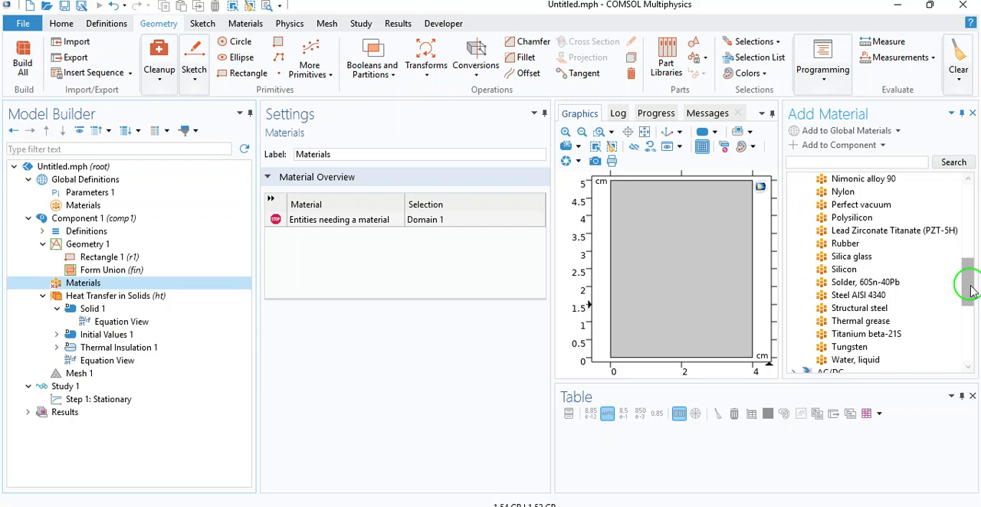
pyautogui.moveTo(970, 289); pyautogui.dragTo(967, 225)
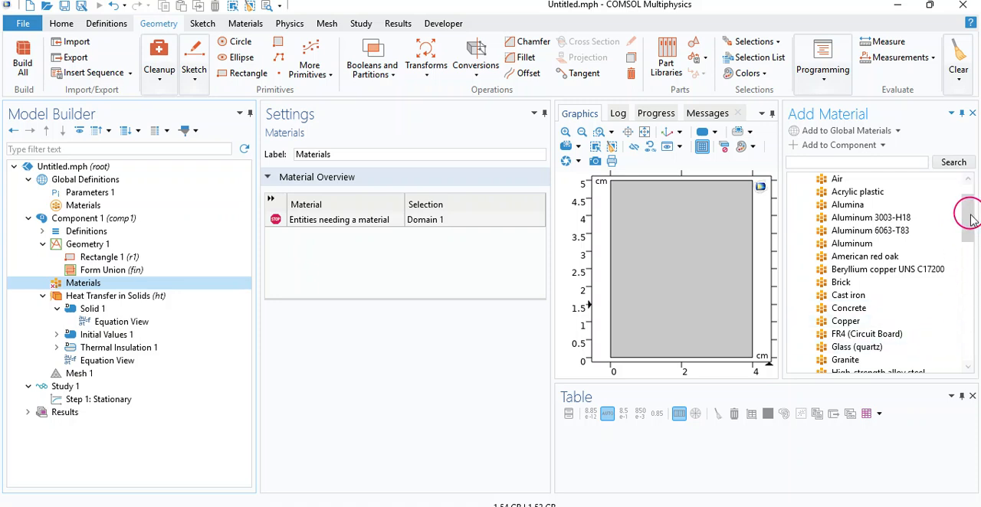
pyautogui.moveTo(971, 220); pyautogui.dragTo(970, 246)
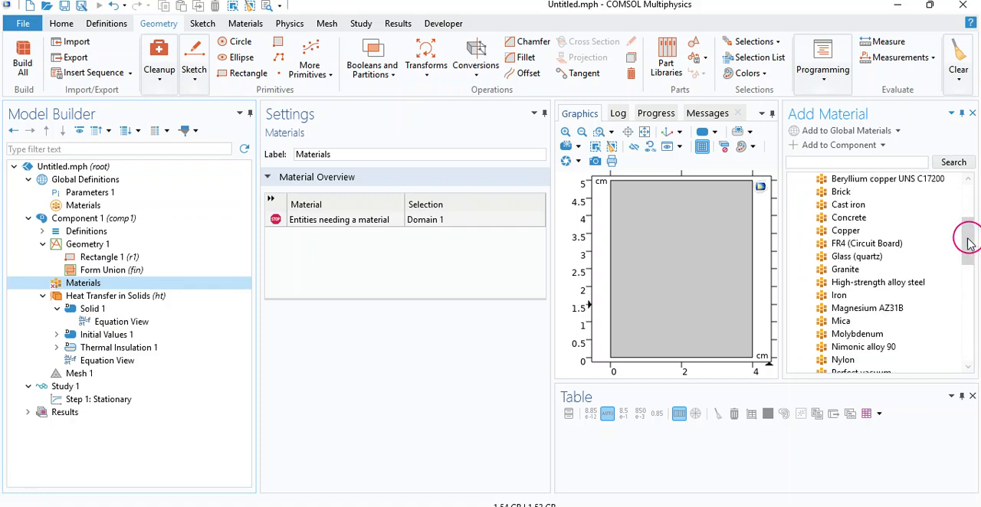
pyautogui.click(843, 231)
pyautogui.doubleClick(843, 231)
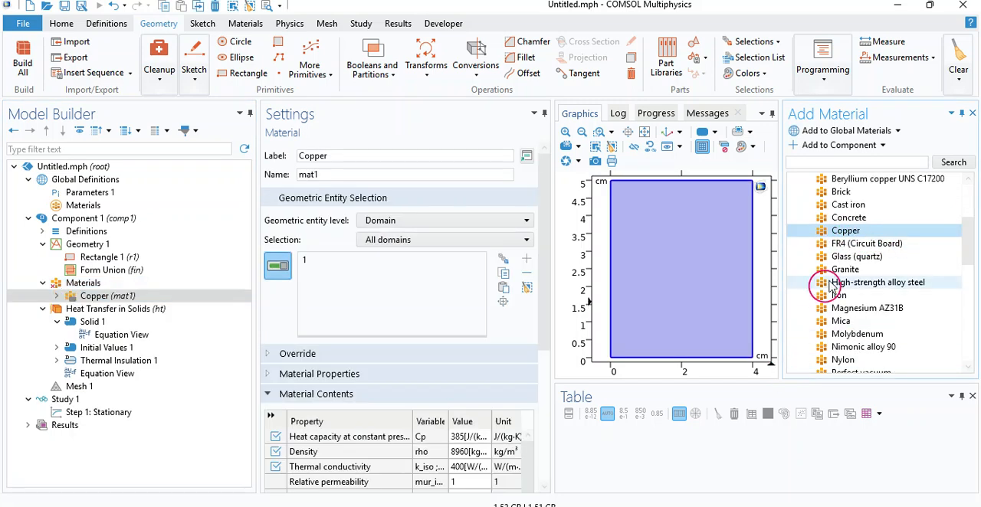
pyautogui.click(968, 113)
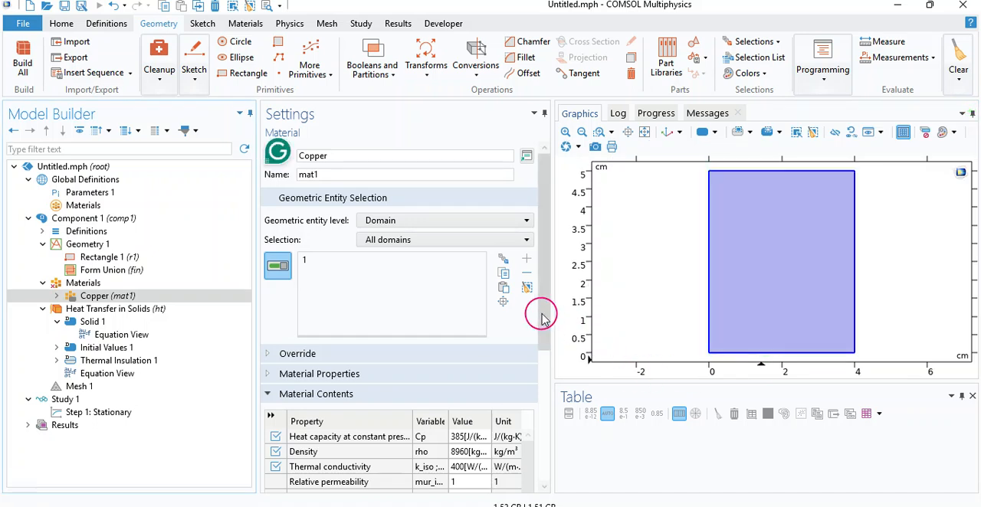
# Step: Examine Copper's material contents, the Heat Transfer in Solids settings, and the conduction and thermodynamic properties of Solid 1
pyautogui.moveTo(543, 310); pyautogui.dragTo(543, 407)
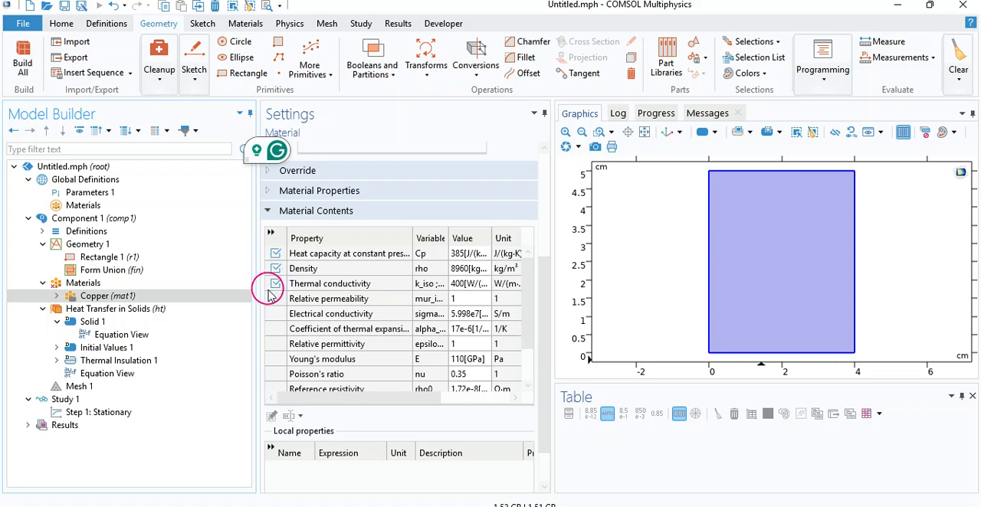
pyautogui.click(76, 284)
pyautogui.click(77, 296)
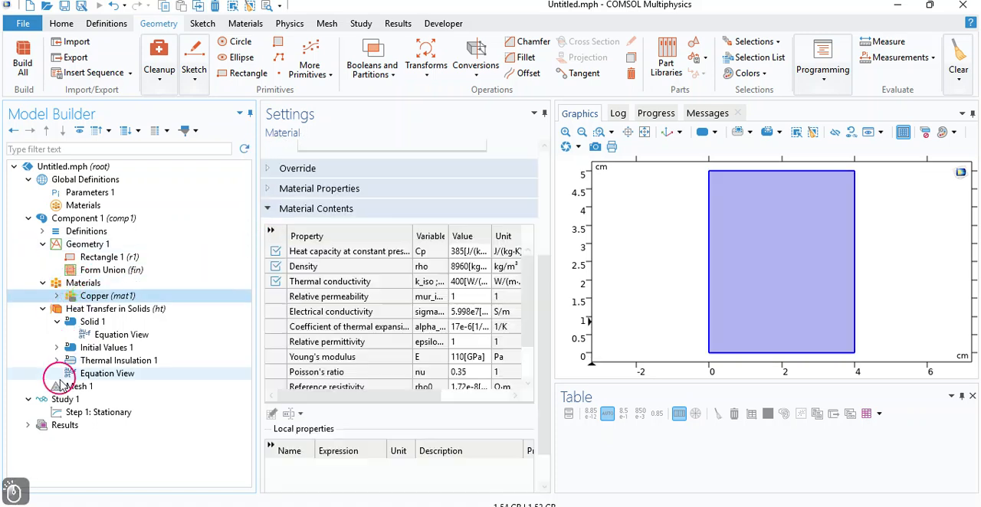
pyautogui.click(69, 309)
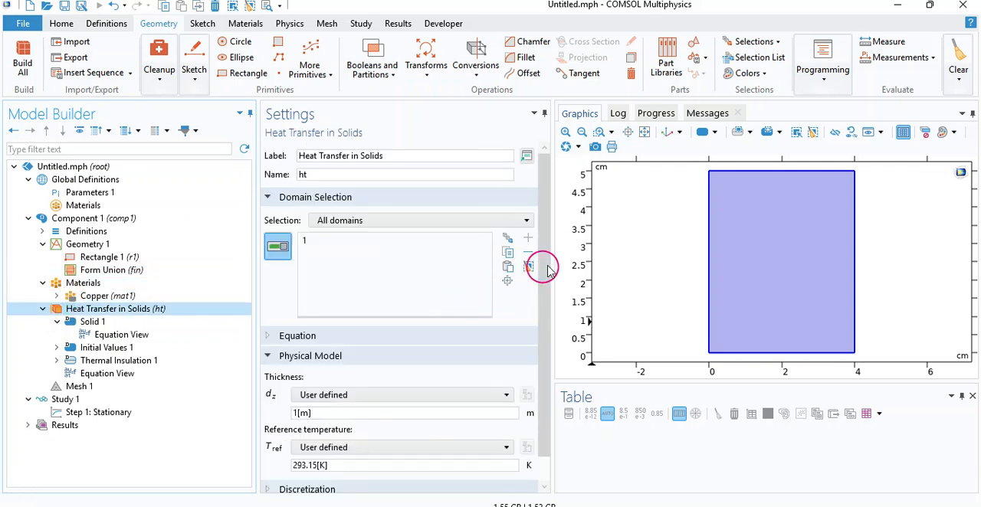
pyautogui.moveTo(547, 259); pyautogui.dragTo(542, 287)
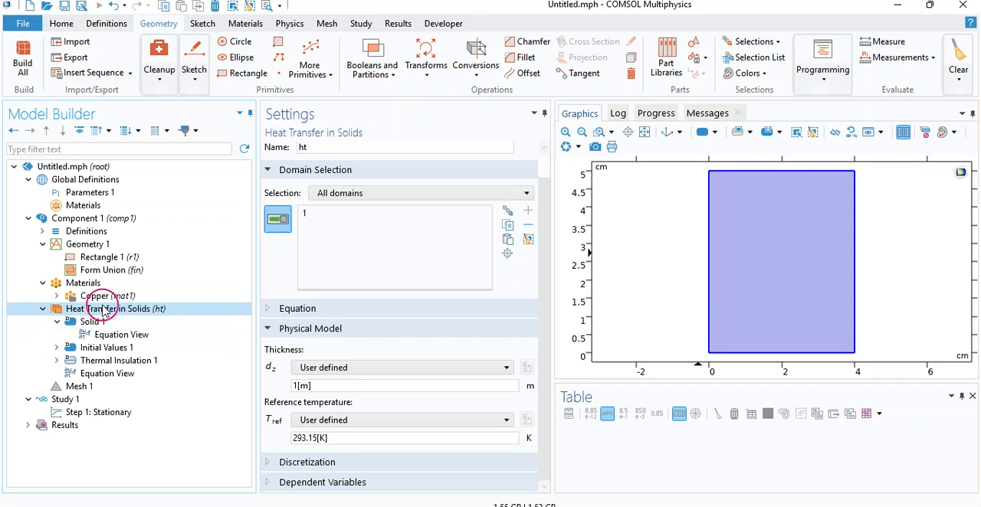
pyautogui.click(90, 322)
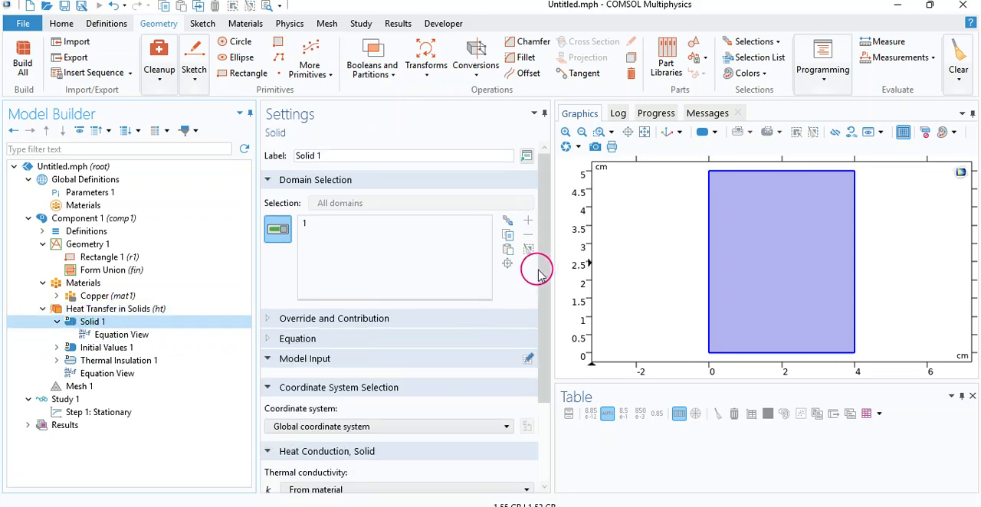
pyautogui.moveTo(542, 274); pyautogui.dragTo(547, 360)
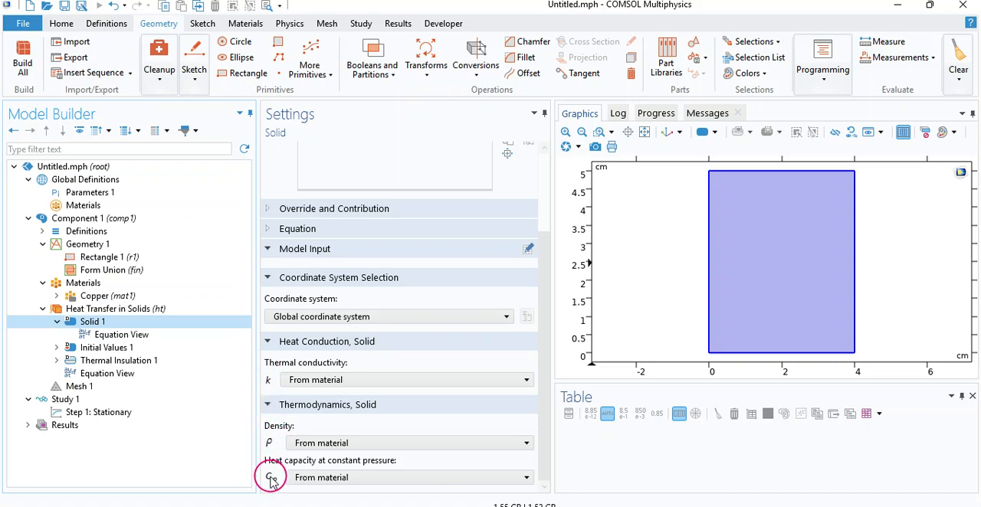
# Step: Try the User defined option for Solid 1's thermal conductivity, then restore it to From material
pyautogui.click(304, 383)
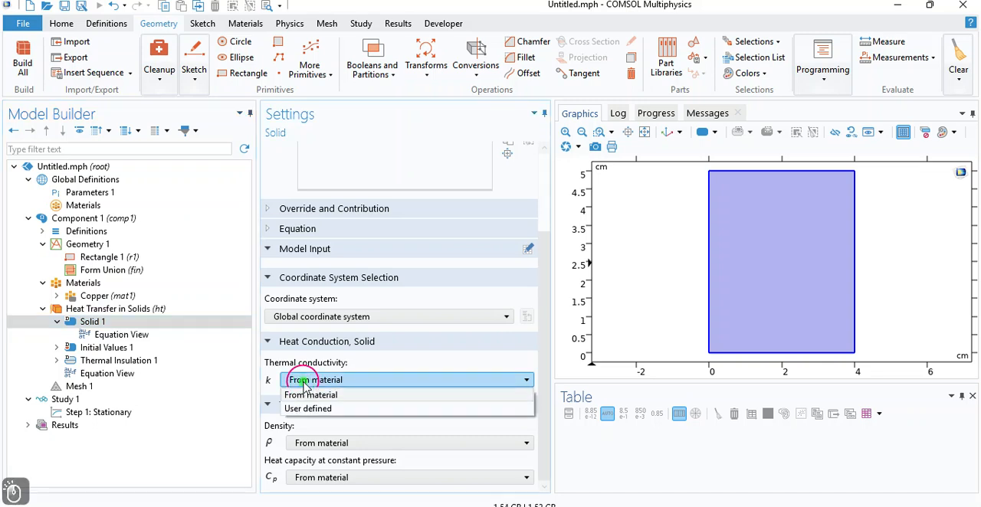
pyautogui.click(308, 410)
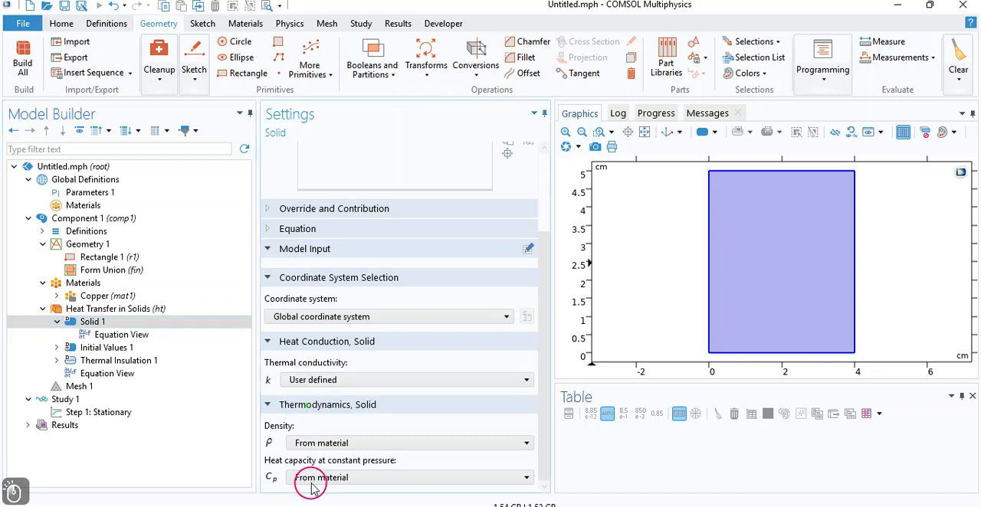
pyautogui.click(301, 383)
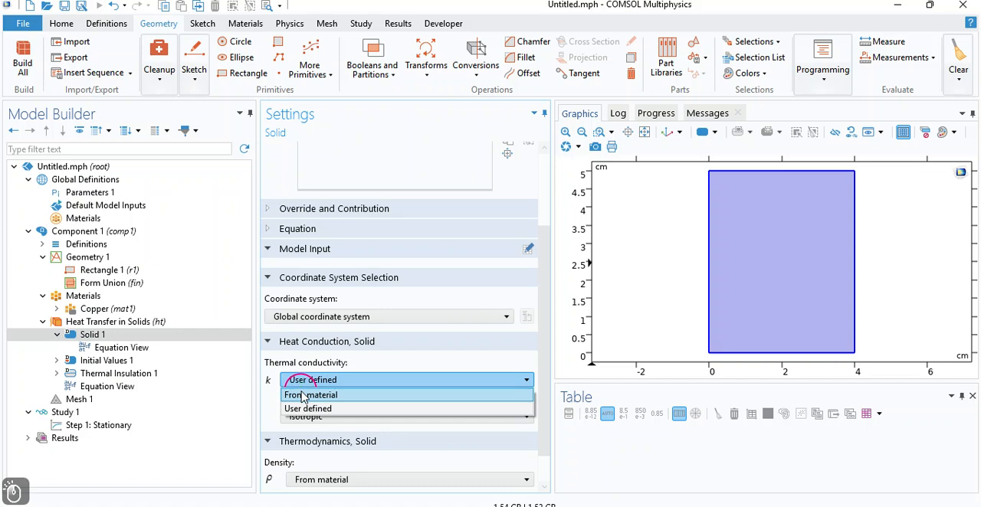
pyautogui.click(296, 410)
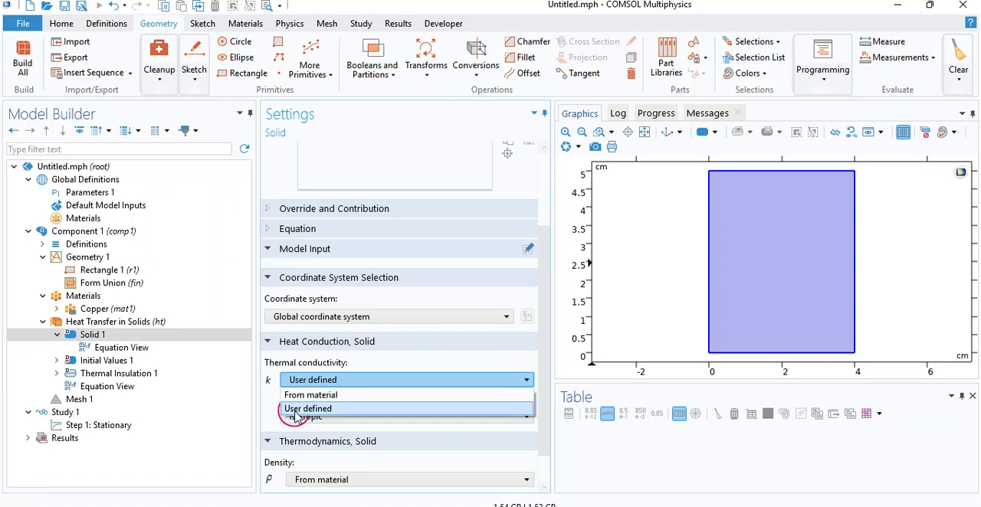
pyautogui.click(291, 378)
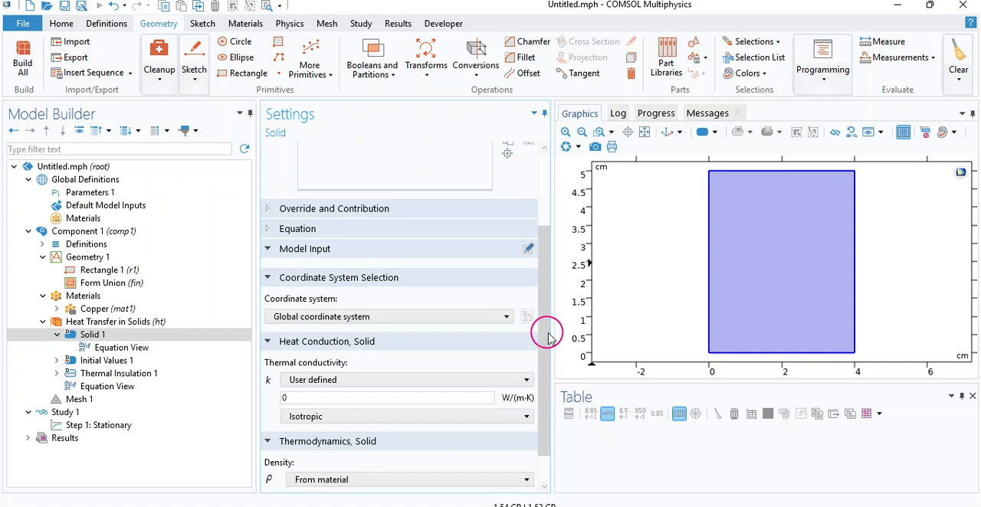
pyautogui.scroll(-2, 536, 344)
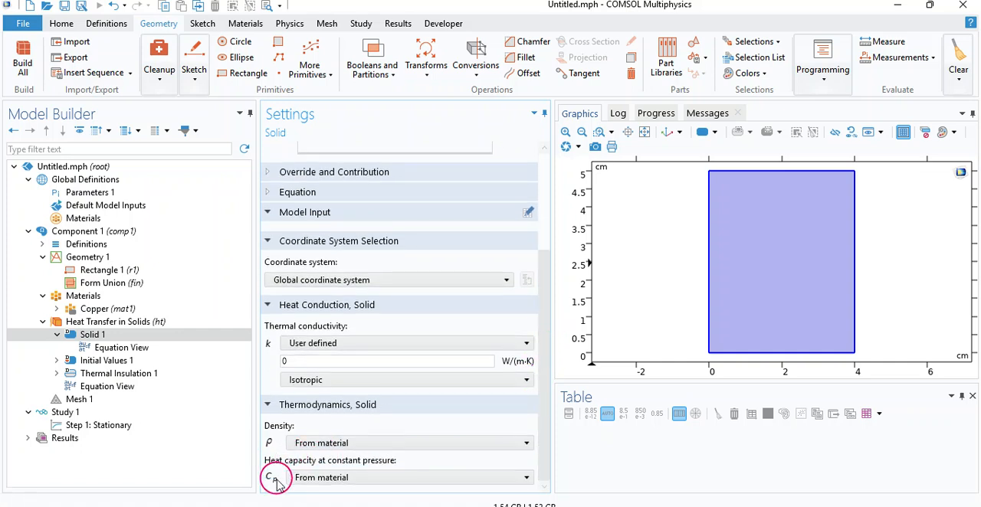
pyautogui.click(313, 343)
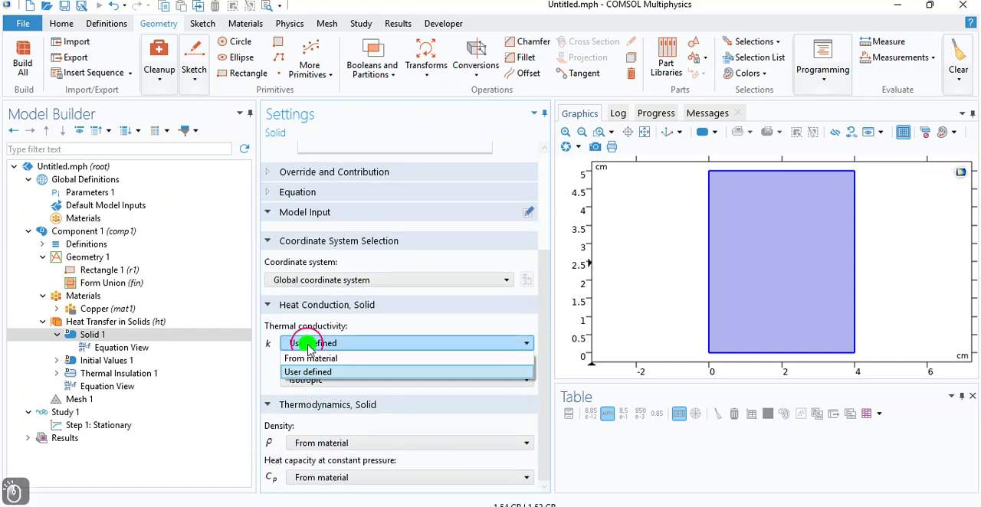
pyautogui.click(310, 360)
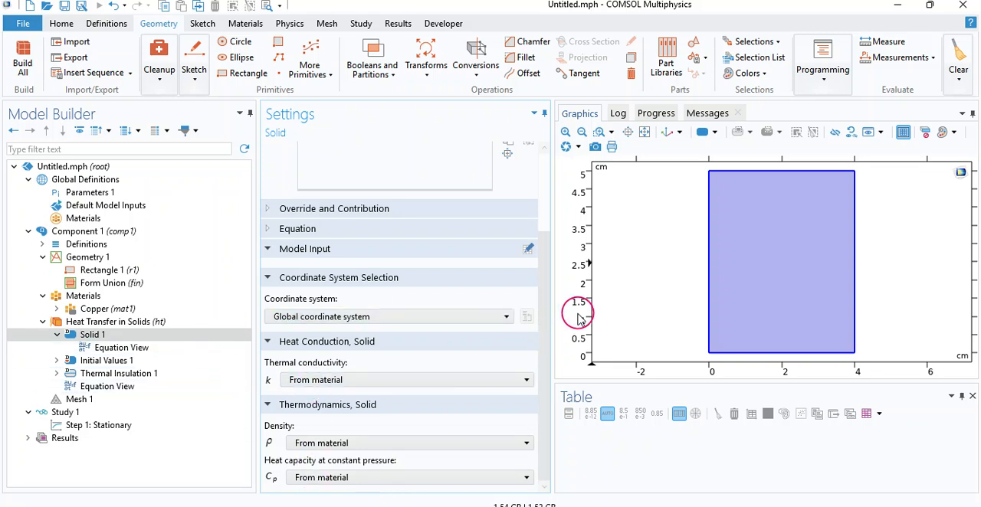
# Step: Review the Initial Values 1 and Thermal Insulation 1 settings under Heat Transfer in Solids, then return to the interface's main settings
pyautogui.click(108, 365)
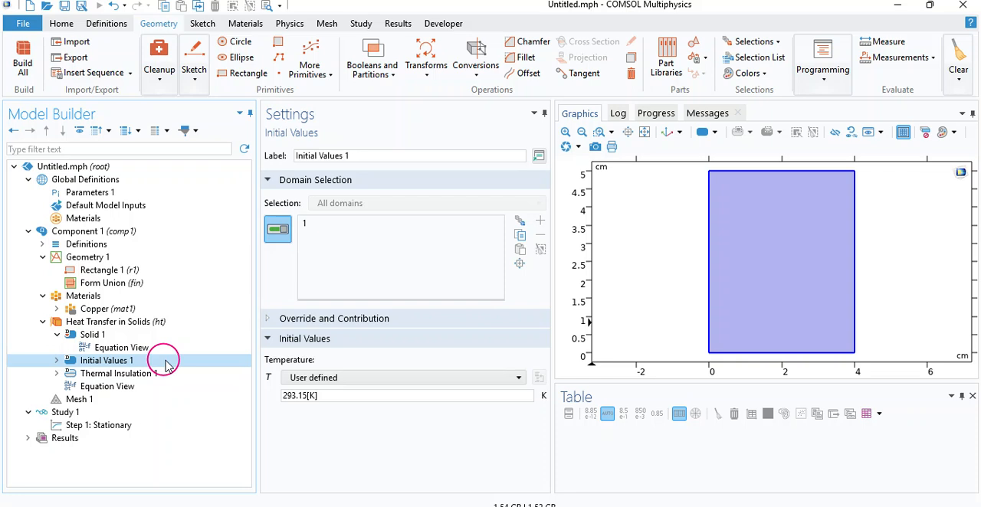
pyautogui.click(131, 375)
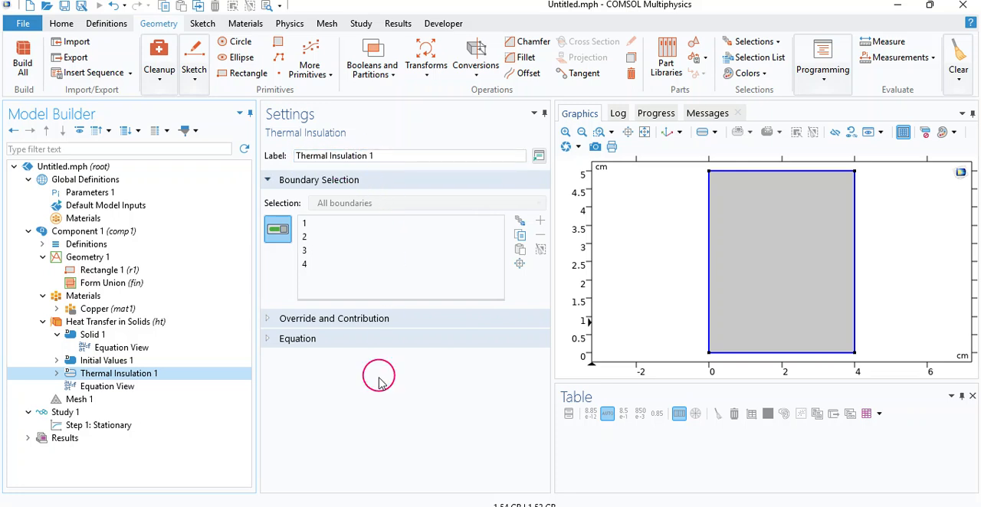
pyautogui.click(119, 326)
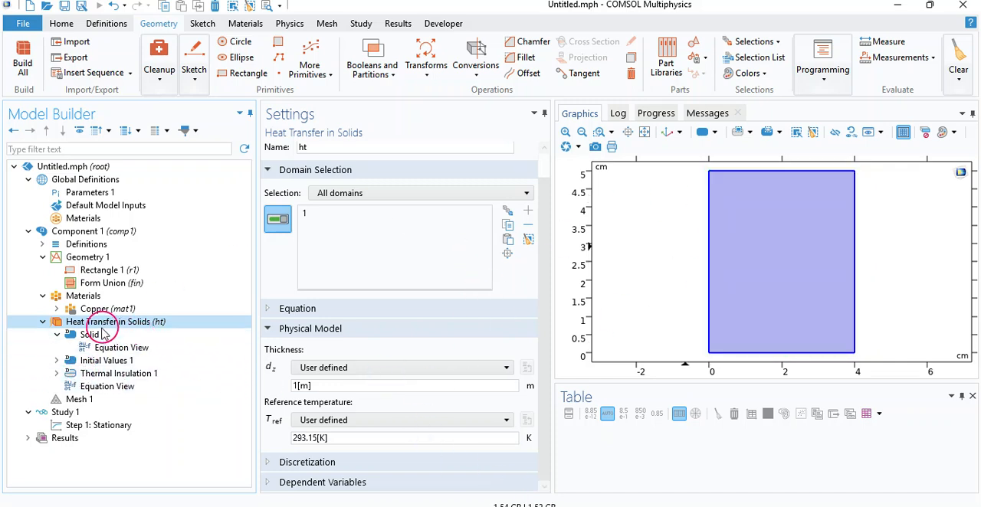
# Step: Add a Temperature boundary condition to Heat Transfer in Solids on the rectangle's left edge and set it to 500 K
pyautogui.click(62, 324)
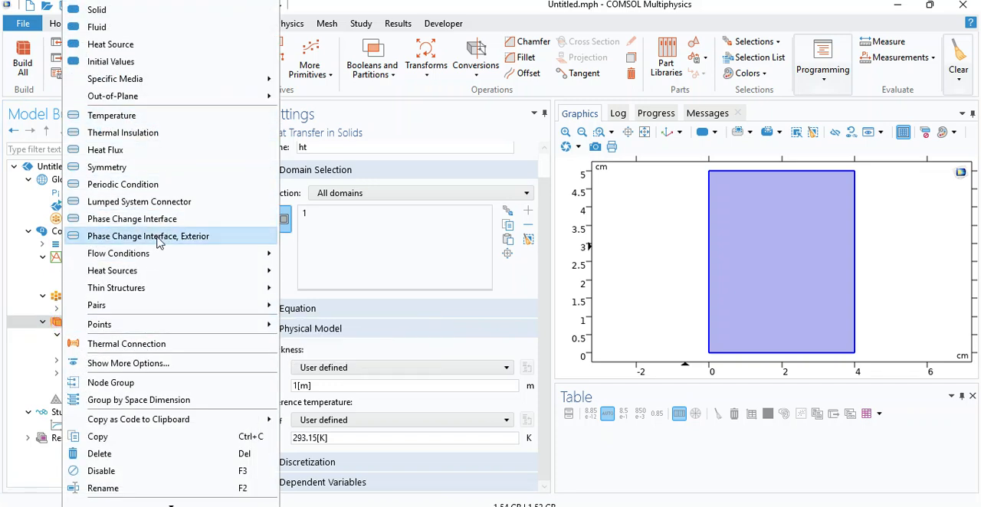
pyautogui.click(136, 121)
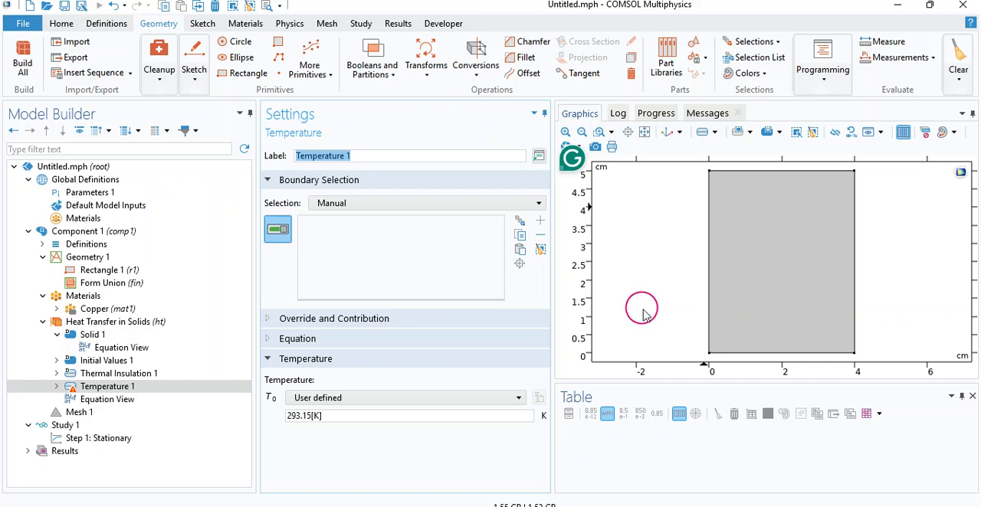
pyautogui.click(709, 187)
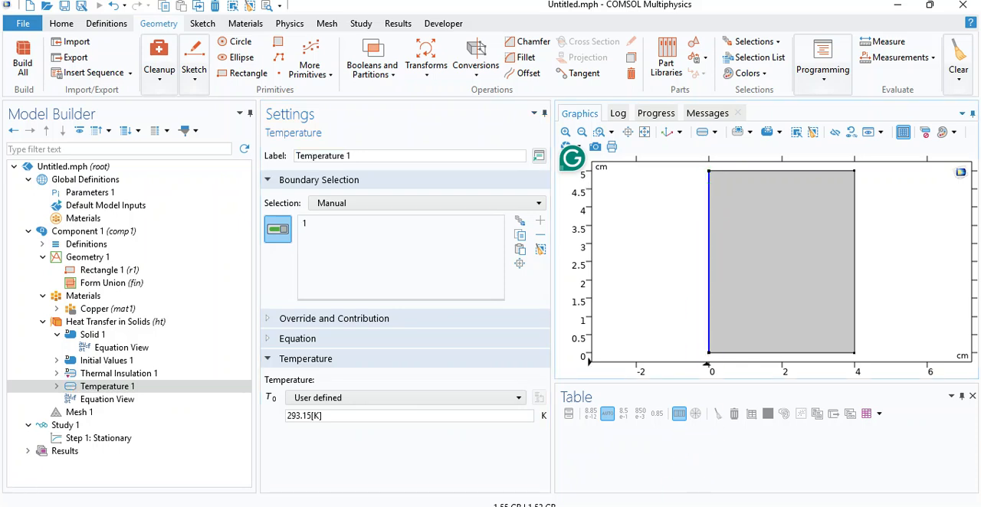
pyautogui.hotkey('alt', 'Tab')
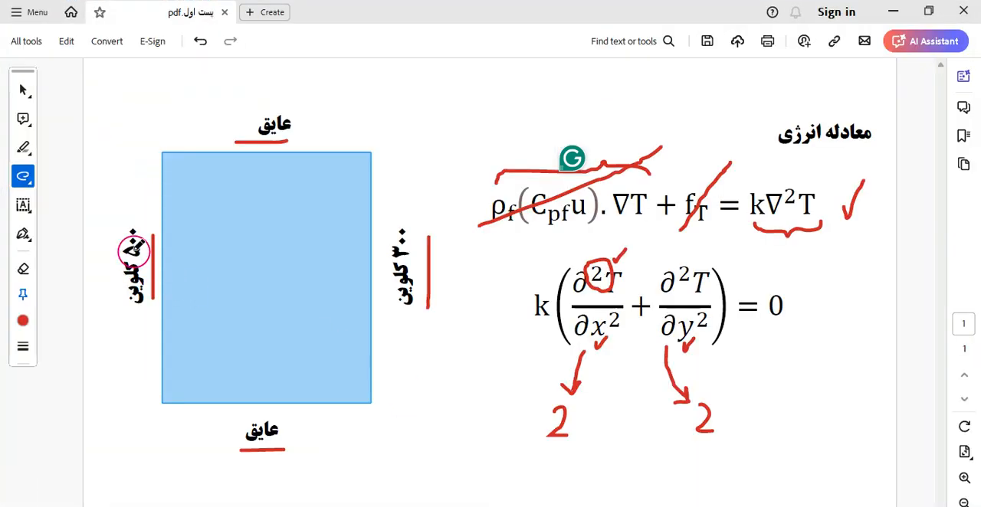
pyautogui.hotkey('alt', 'Tab')
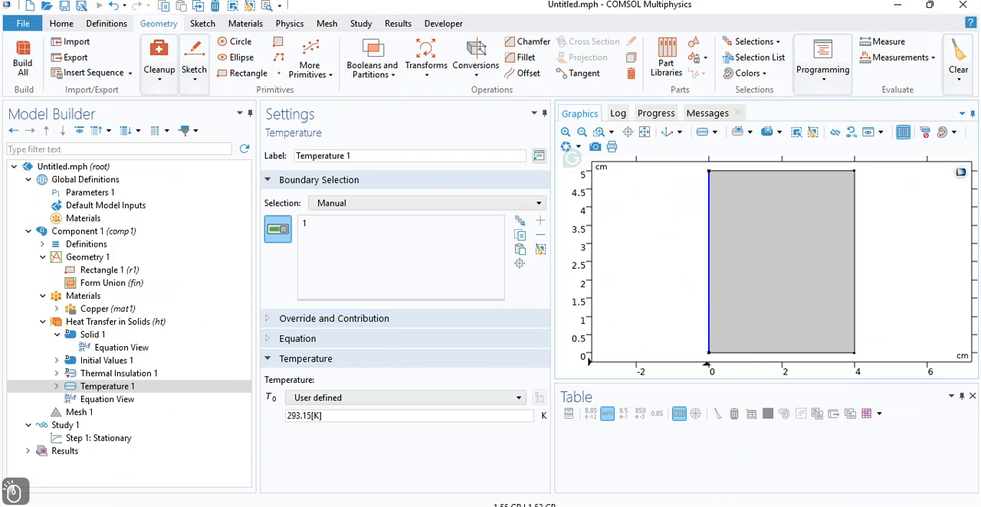
pyautogui.click(336, 416)
pyautogui.moveTo(336, 416); pyautogui.dragTo(280, 423)
pyautogui.write('50')
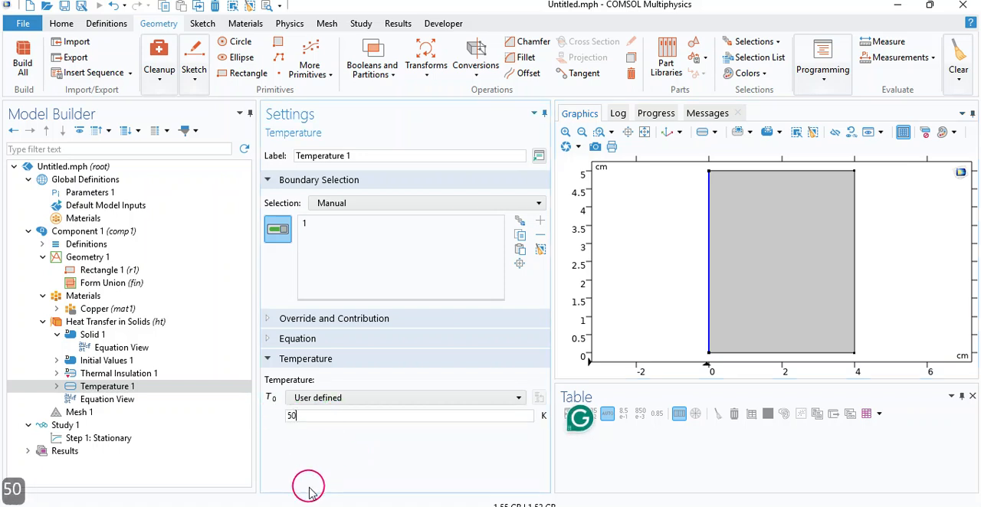
pyautogui.write('0')
pyautogui.click(273, 451)
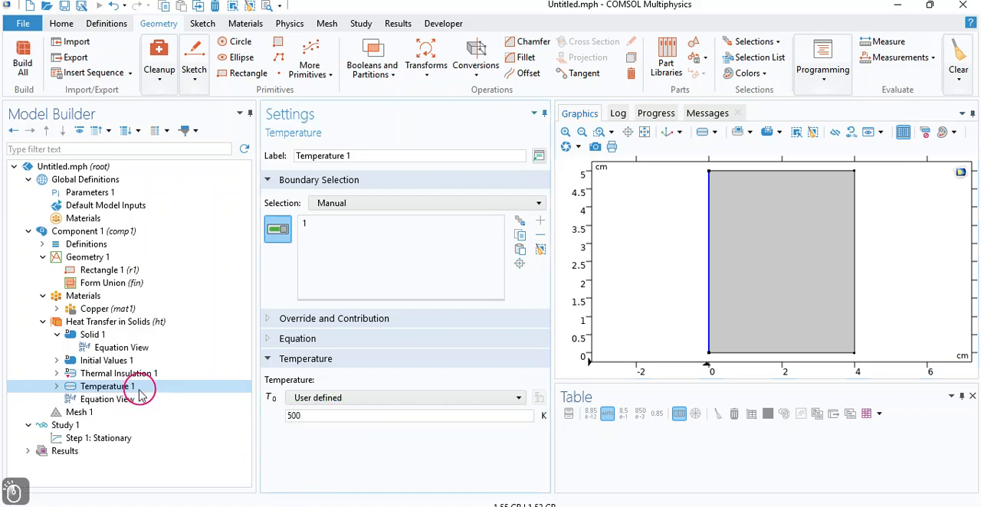
# Step: Add a second Temperature boundary condition on the rectangle's right edge and set it to 300 K
pyautogui.hotkey('alt', 'Tab')
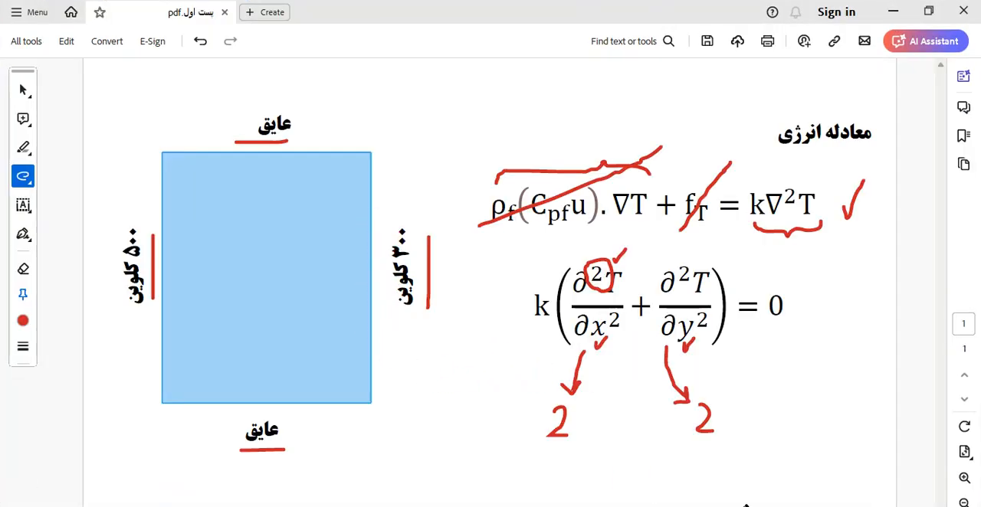
pyautogui.click(494, 505)
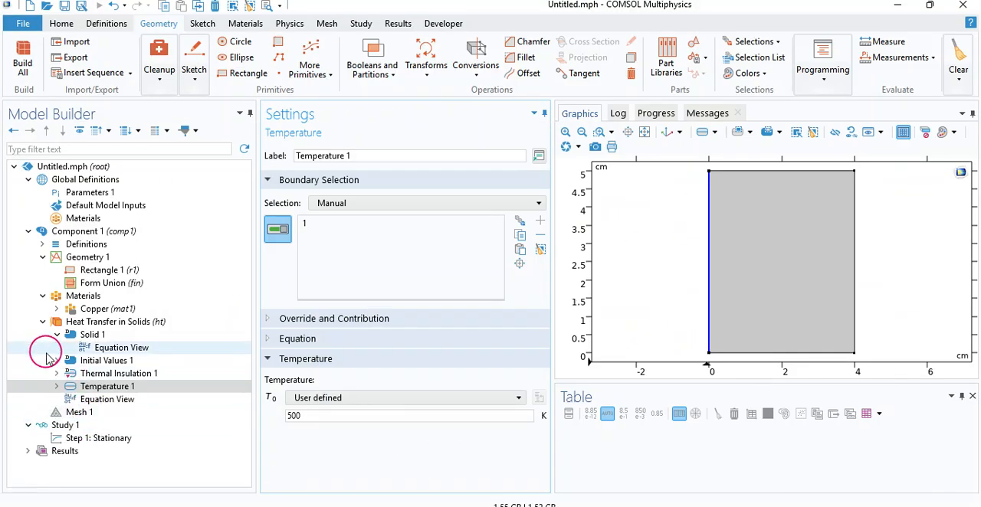
pyautogui.click(127, 322)
pyautogui.rightClick(123, 322)
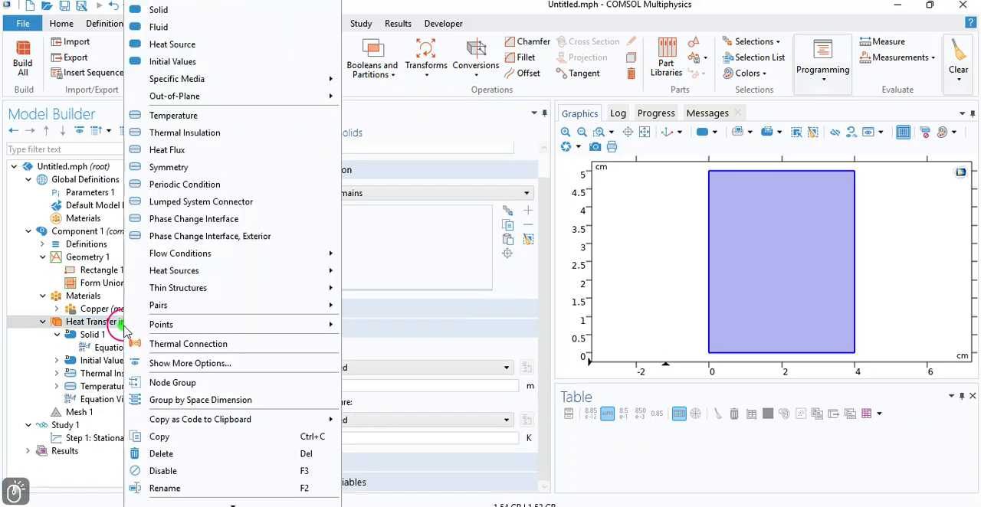
pyautogui.click(162, 115)
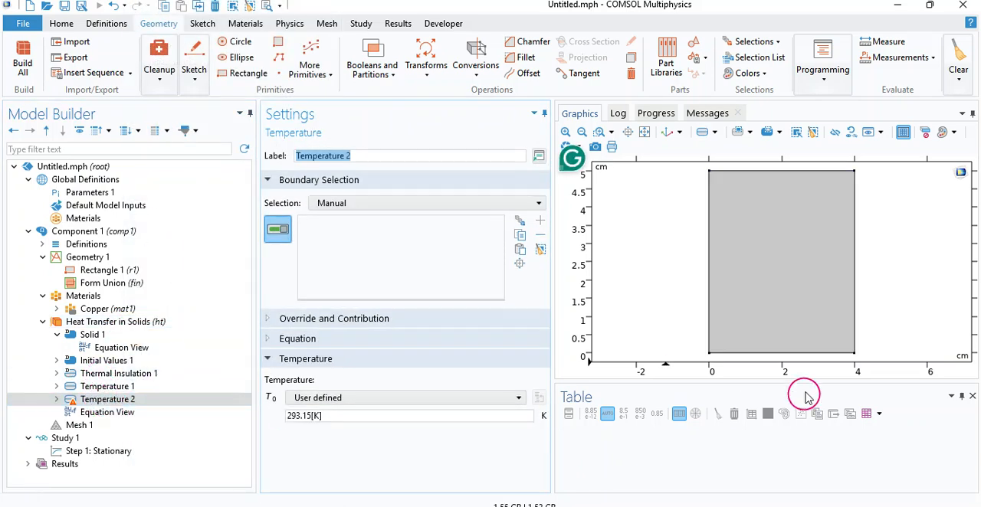
pyautogui.click(853, 243)
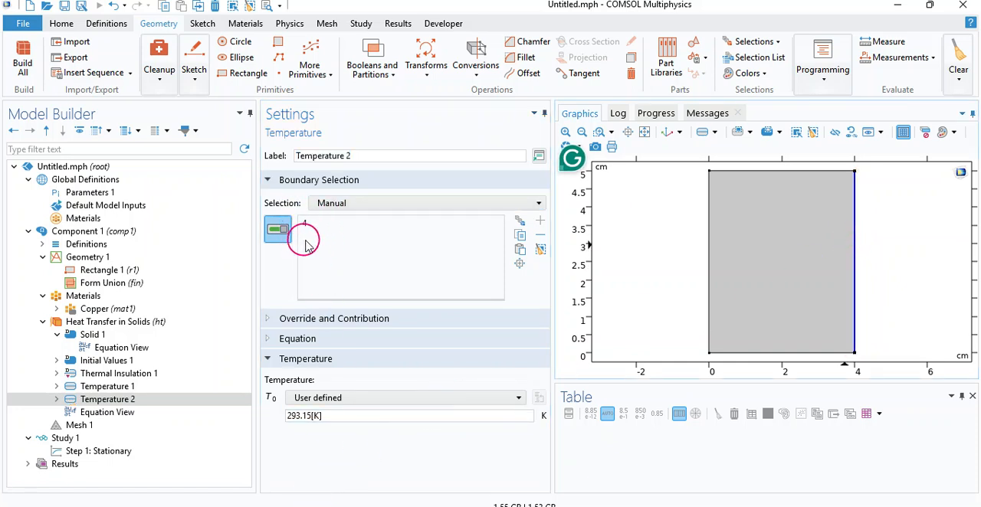
pyautogui.moveTo(339, 420); pyautogui.dragTo(274, 420)
pyautogui.write('300')
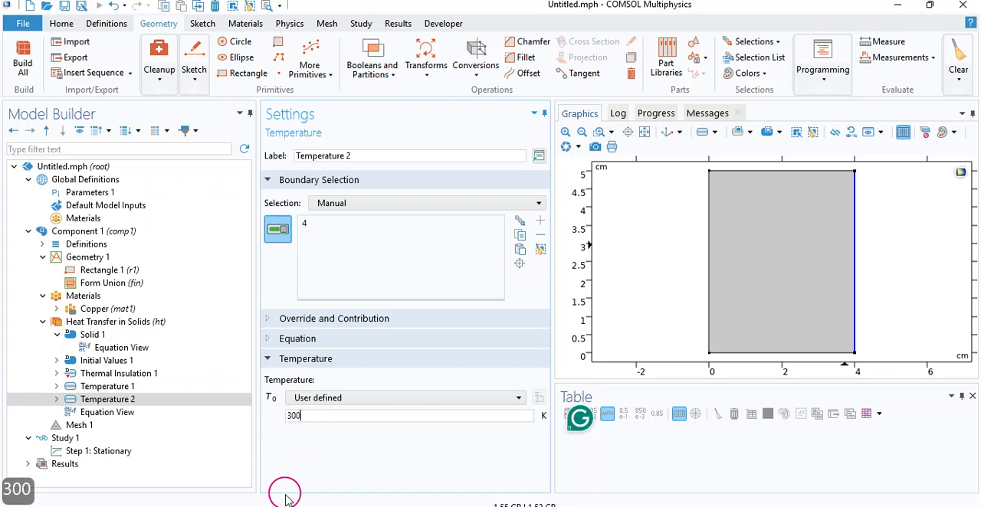
pyautogui.click(341, 463)
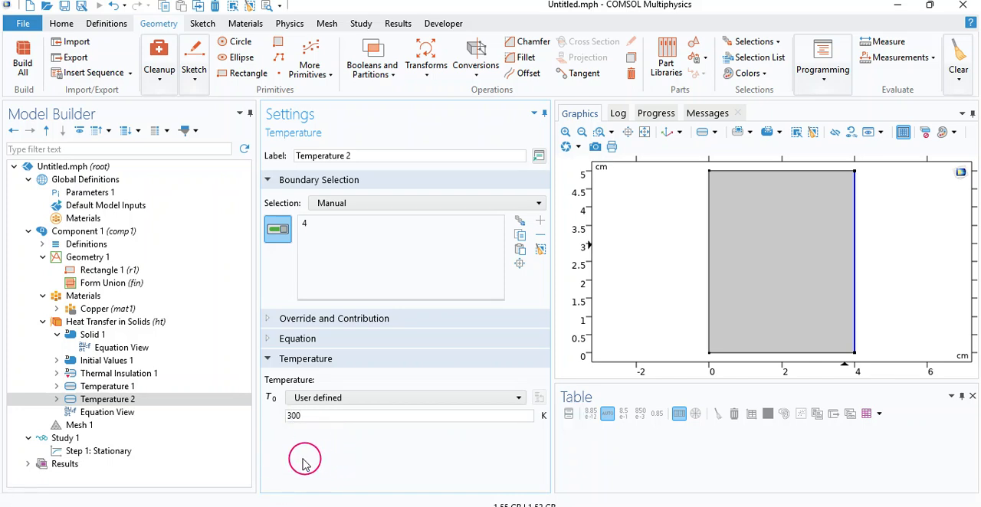
# Step: Compare the problem sketch with the boundaries assigned to Thermal Insulation 1, then return to the Heat Transfer in Solids settings
pyautogui.click(537, 506)
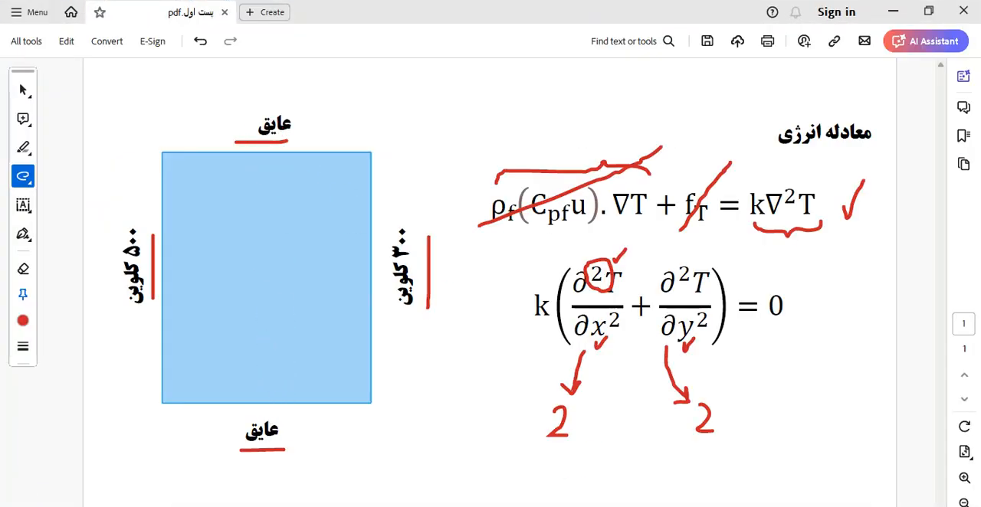
pyautogui.click(16, 492)
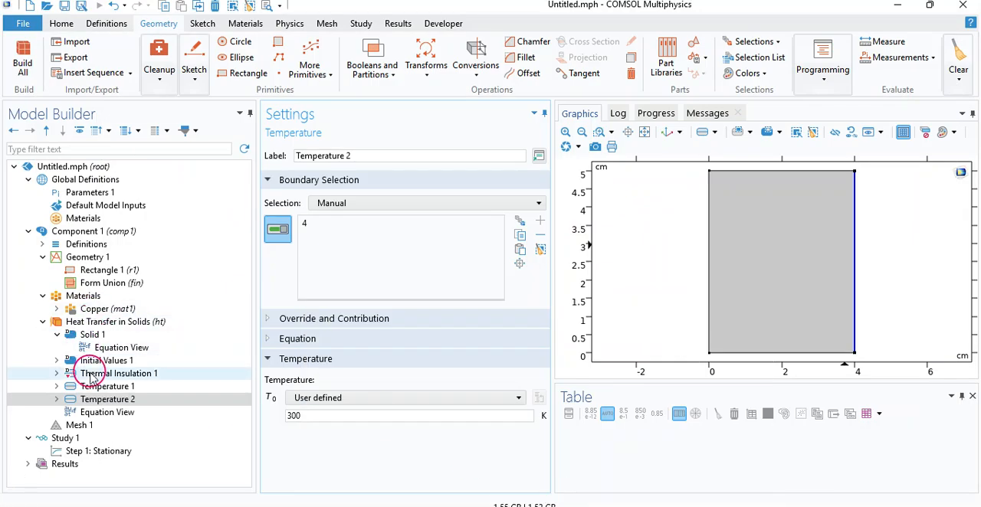
pyautogui.click(88, 374)
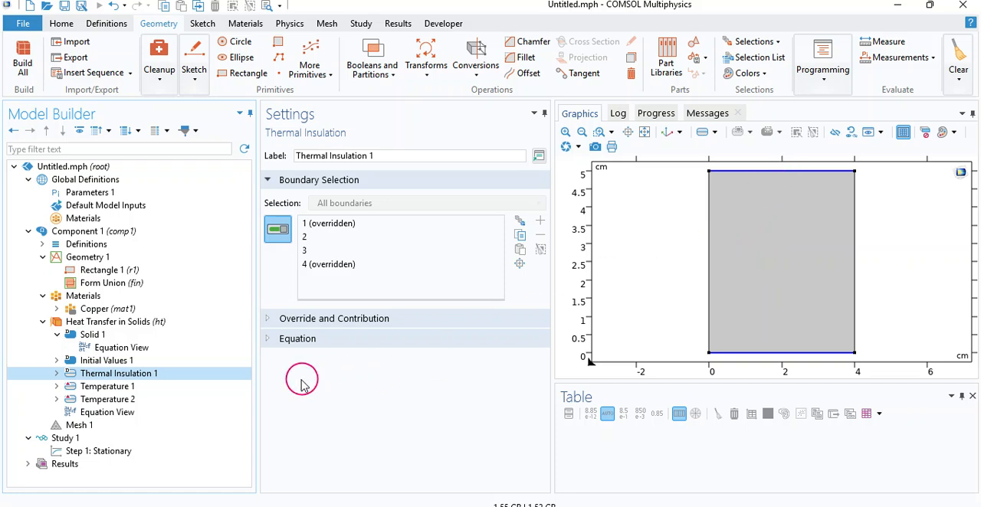
pyautogui.click(82, 321)
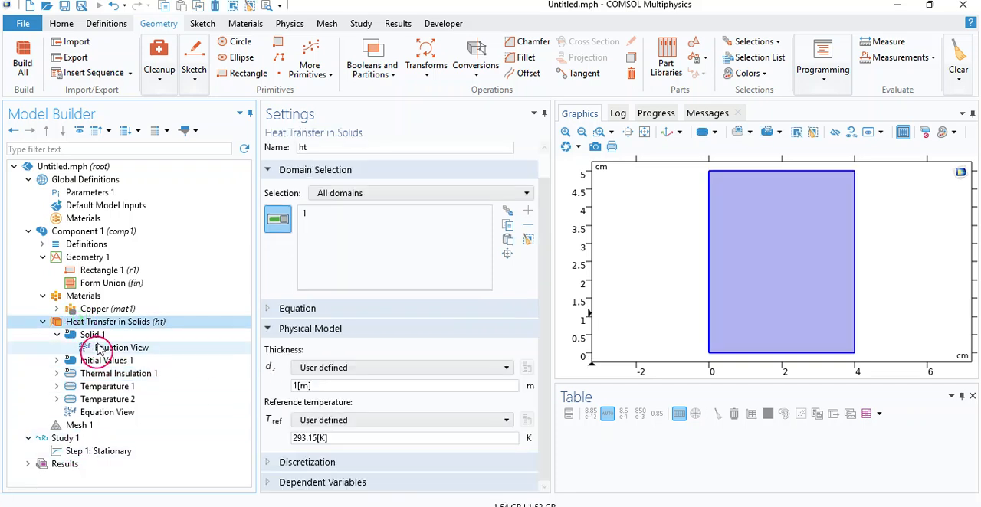
# Step: Review Mesh 1's sequence type and element size options, then build the physics-controlled mesh with Normal element size
pyautogui.click(76, 426)
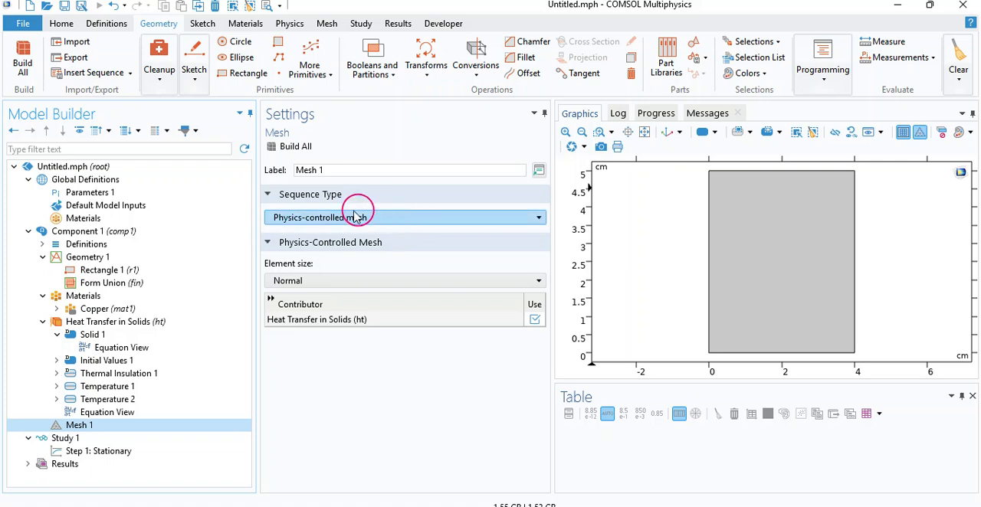
pyautogui.click(313, 218)
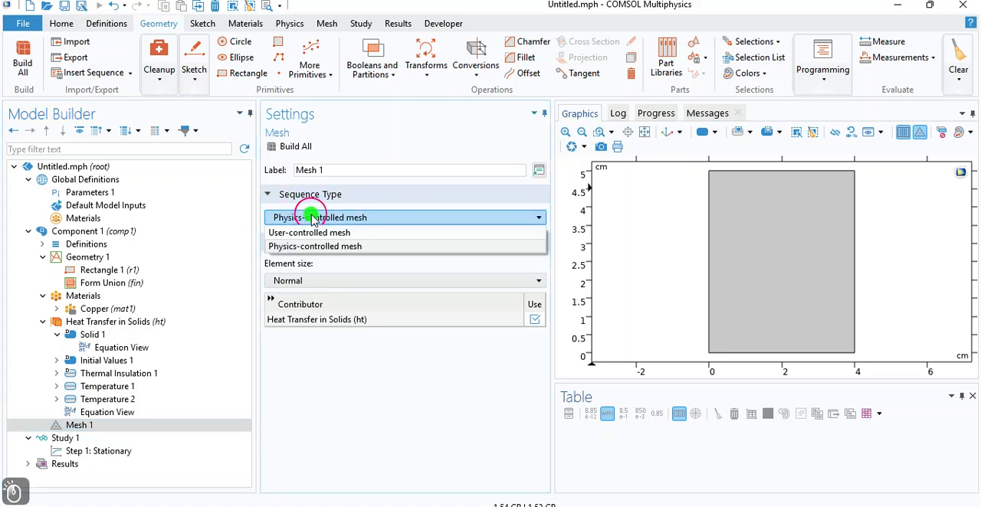
pyautogui.click(311, 217)
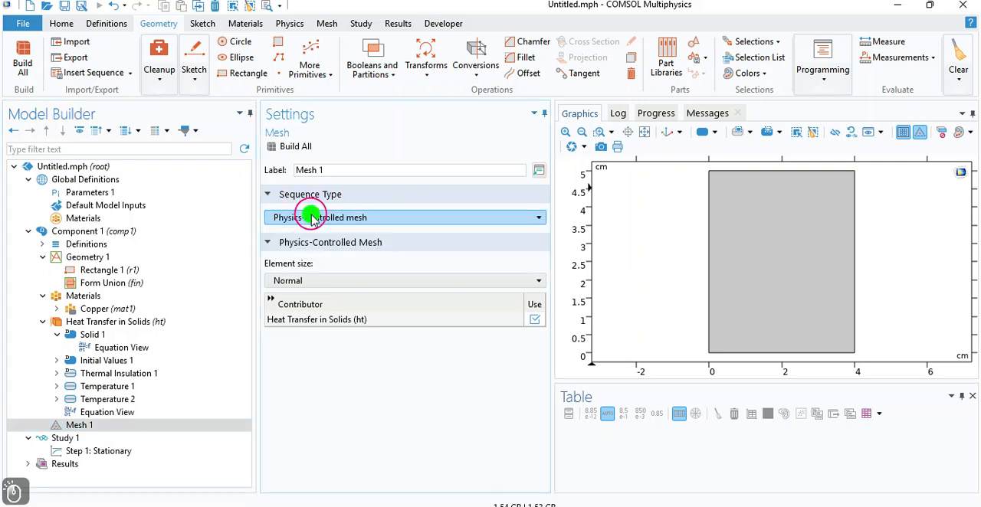
pyautogui.click(292, 281)
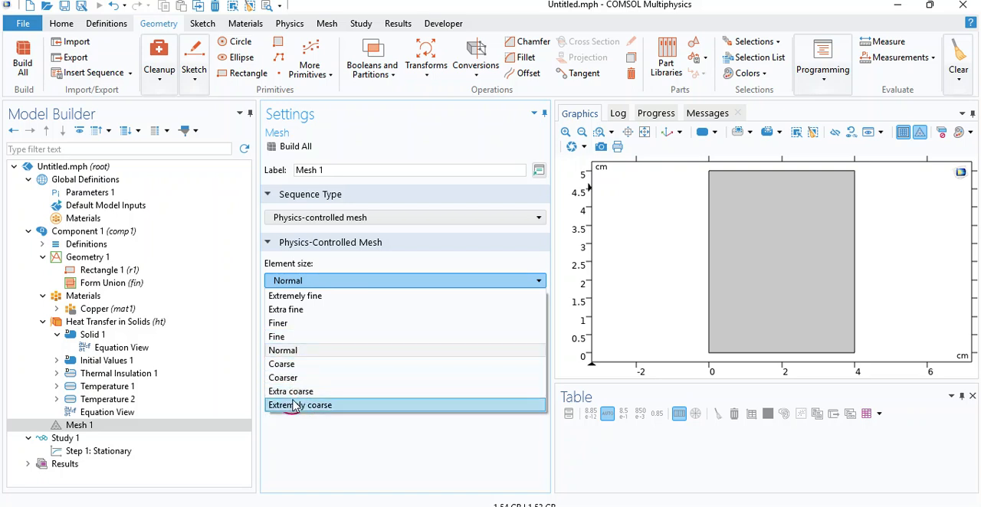
pyautogui.click(312, 441)
pyautogui.click(322, 454)
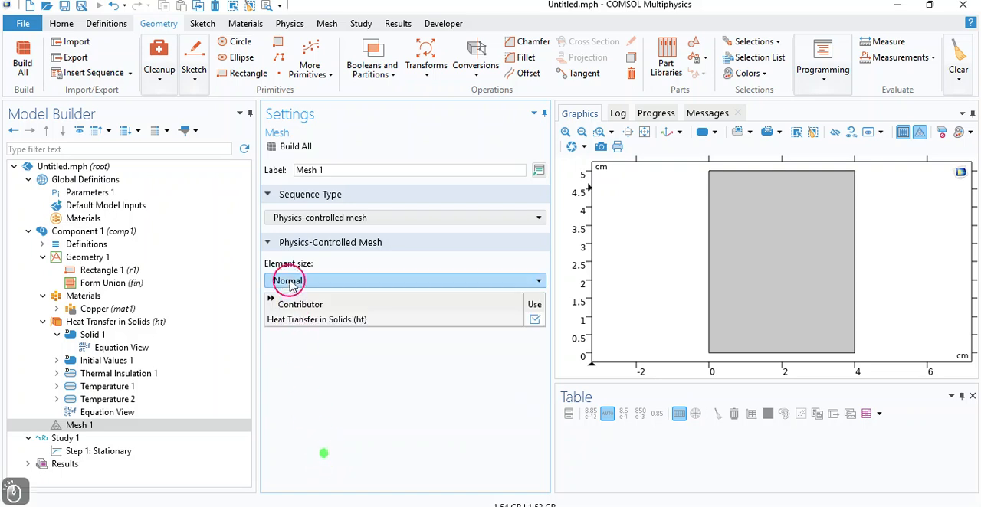
pyautogui.click(278, 146)
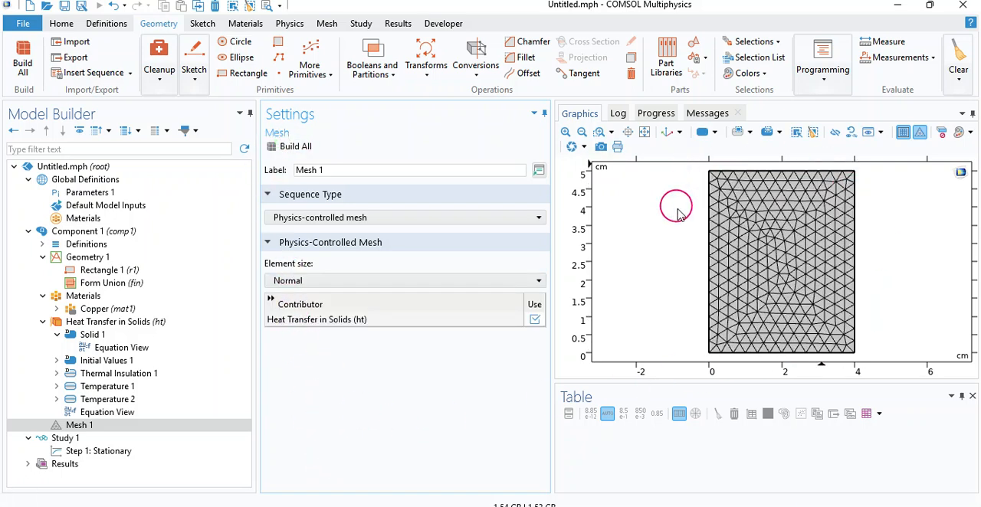
# Step: Try the Fine element size for Mesh 1 and rebuild the mesh
pyautogui.click(444, 285)
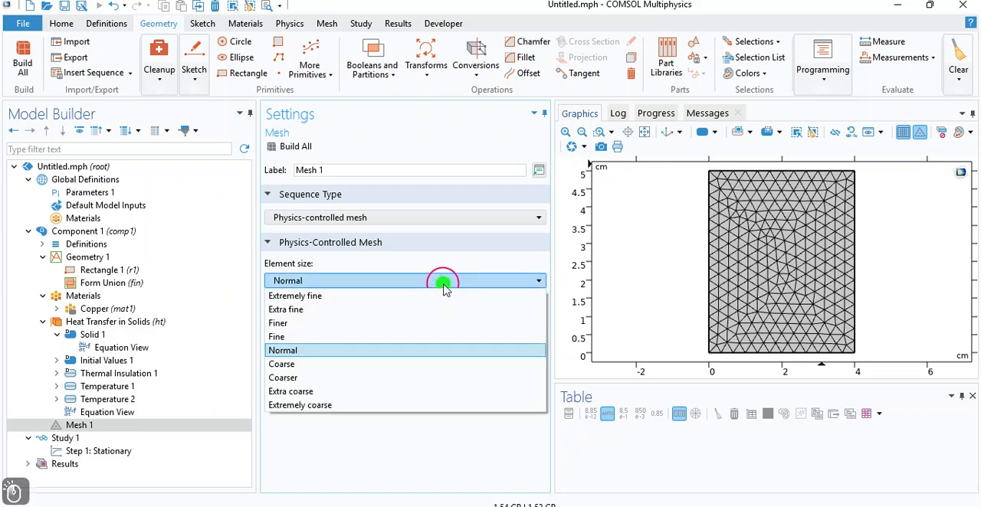
pyautogui.click(372, 339)
pyautogui.click(289, 146)
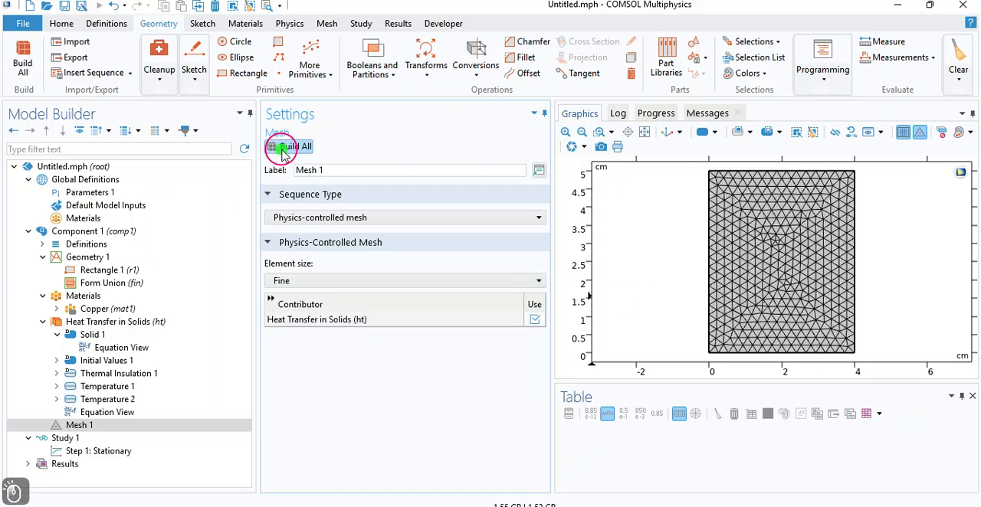
# Step: Try the Extremely fine element size for Mesh 1, rebuild the mesh, and inspect its elements up close
pyautogui.click(351, 281)
pyautogui.click(341, 296)
pyautogui.click(275, 145)
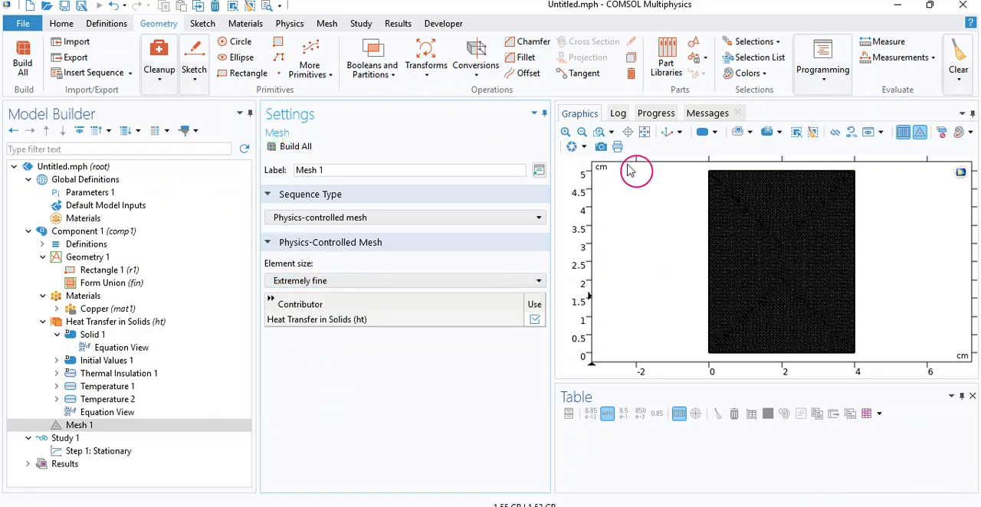
pyautogui.click(566, 131)
pyautogui.click(566, 131)
pyautogui.click(565, 131)
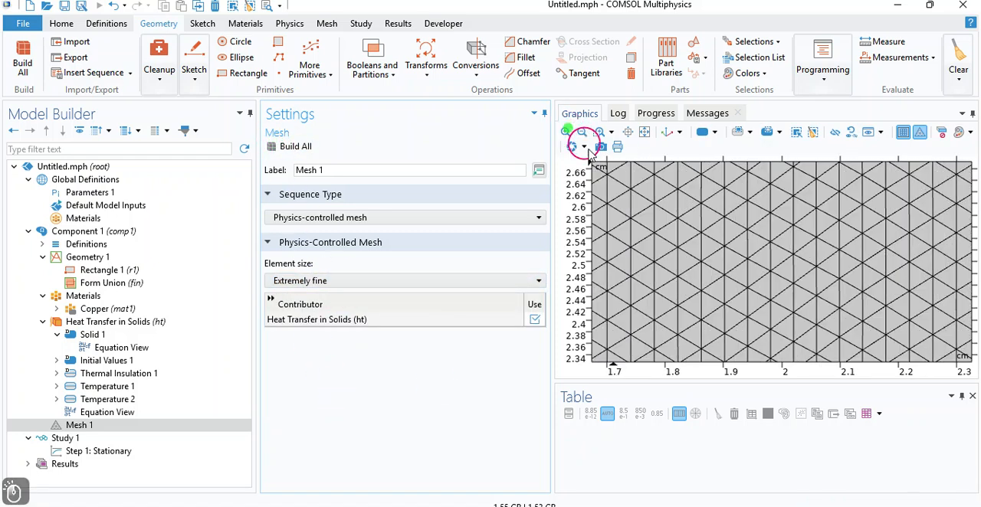
pyautogui.click(628, 133)
# Step: Try the Extra coarse element size for Mesh 1 and rebuild the mesh
pyautogui.click(355, 281)
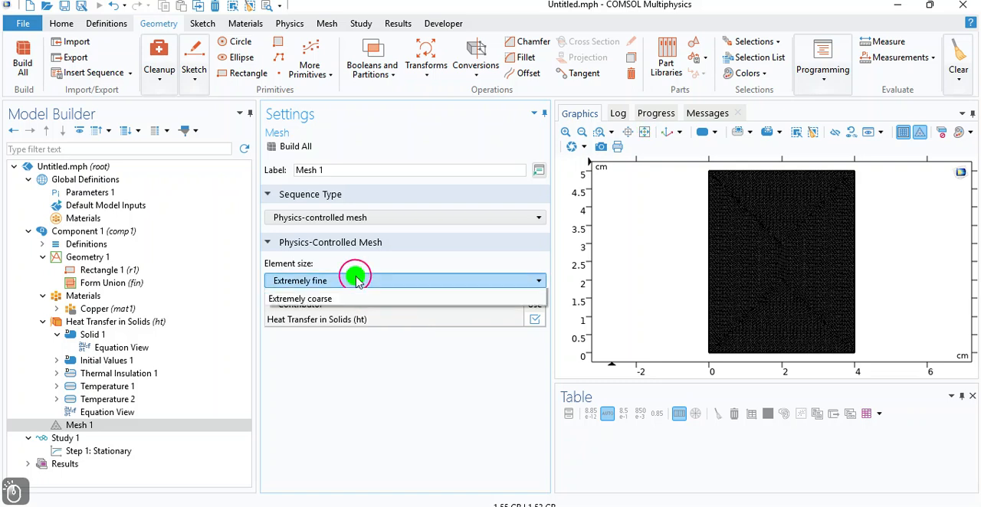
pyautogui.click(295, 392)
pyautogui.click(283, 147)
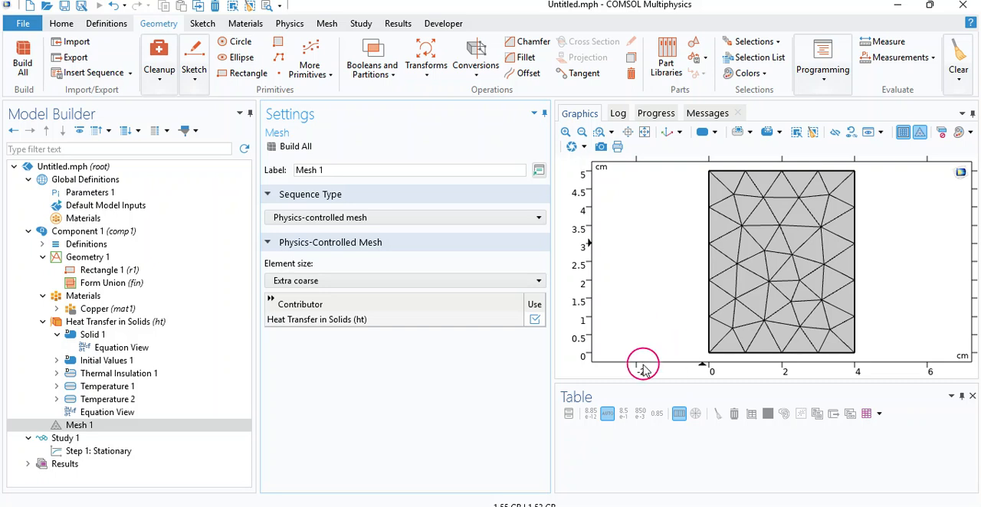
# Step: Set Mesh 1's element size back to Normal and rebuild the mesh
pyautogui.click(297, 282)
pyautogui.click(295, 350)
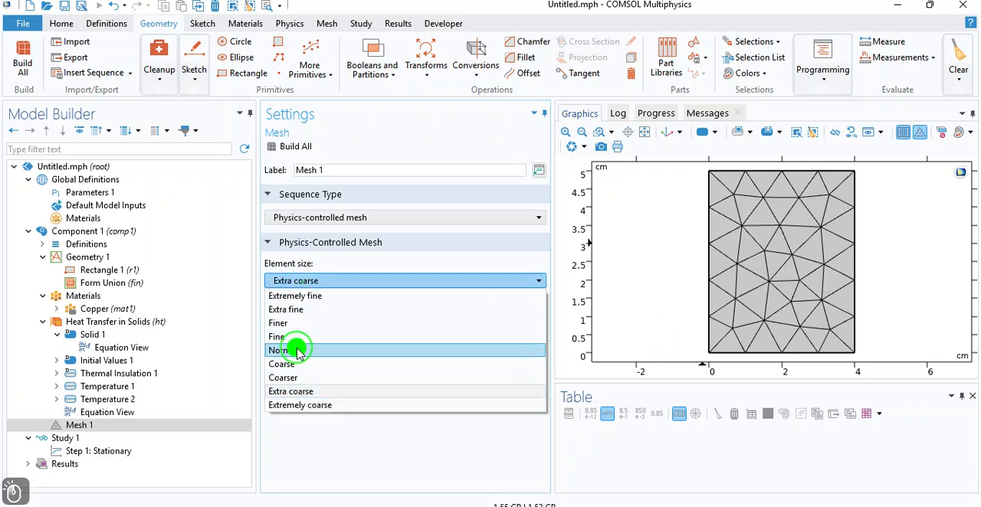
pyautogui.click(293, 145)
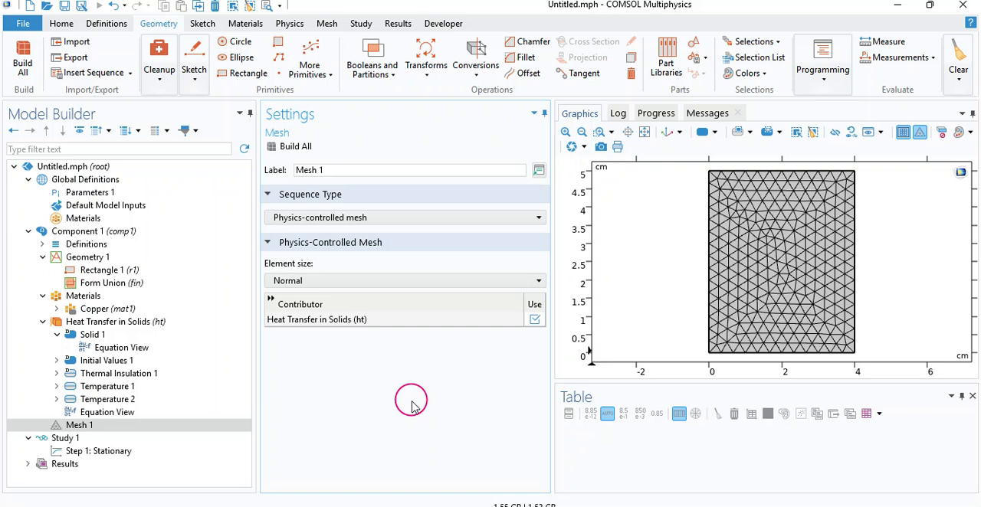
# Step: Review the Study 1 settings and the physics selection of its Stationary step
pyautogui.click(91, 439)
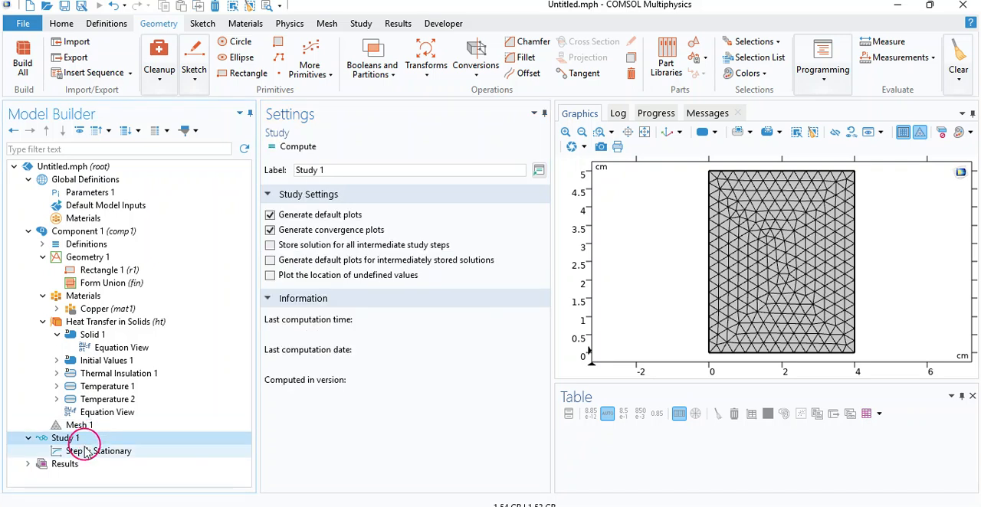
pyautogui.click(79, 452)
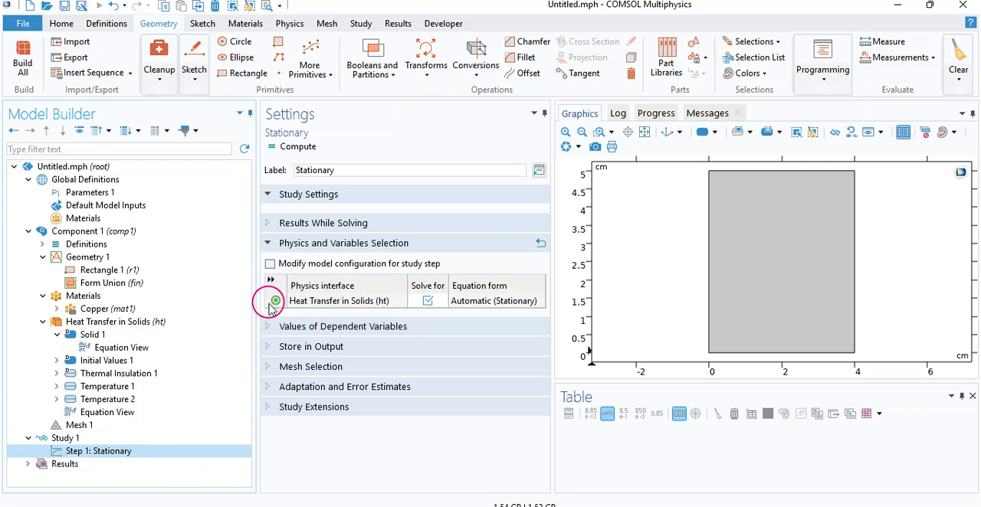
pyautogui.moveTo(270, 309)
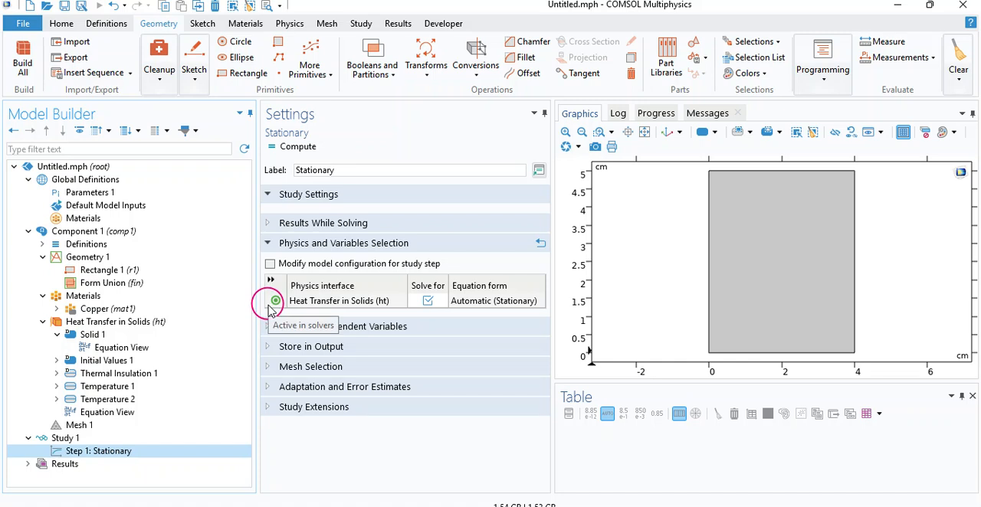
# Step: Compute the stationary study and review the solver log, progress and messages before returning to the temperature plot
pyautogui.click(274, 150)
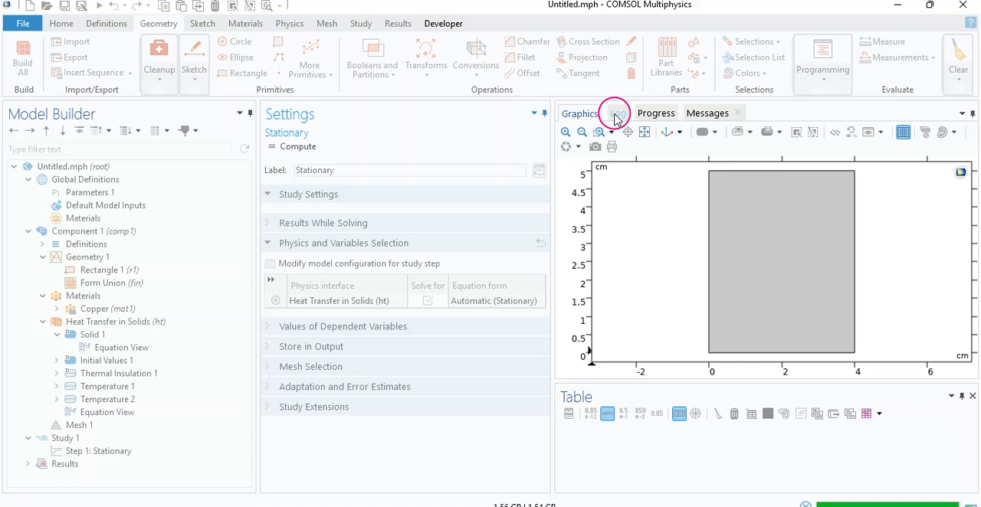
pyautogui.click(616, 115)
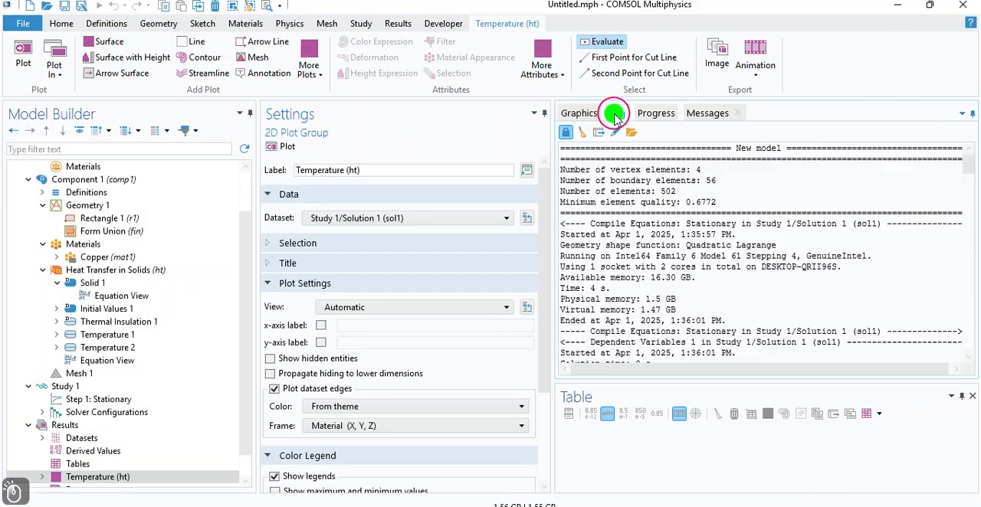
pyautogui.moveTo(968, 169); pyautogui.dragTo(964, 404)
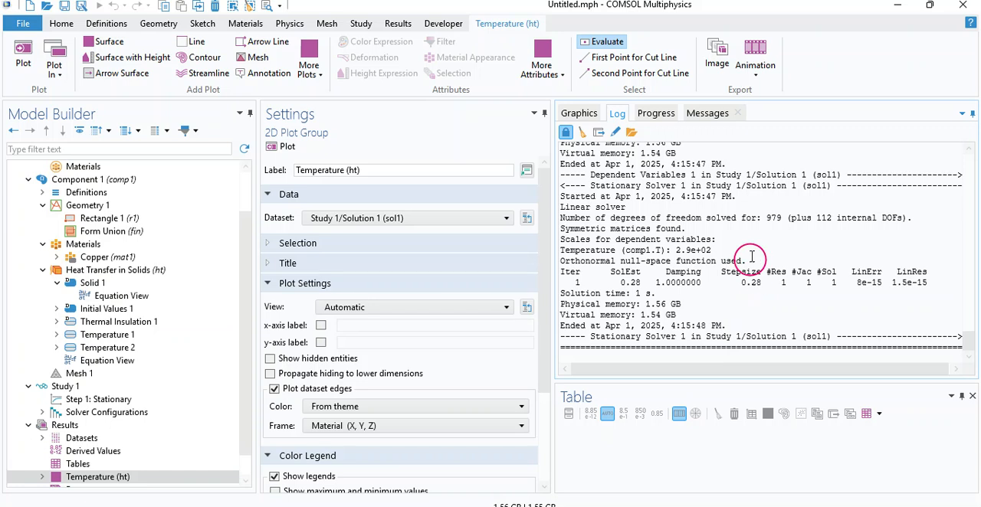
pyautogui.click(649, 112)
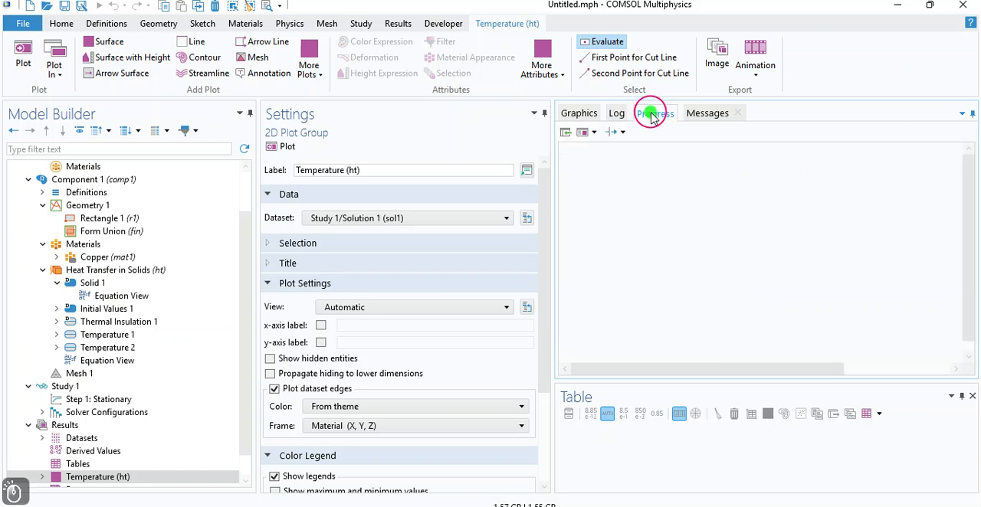
pyautogui.click(693, 112)
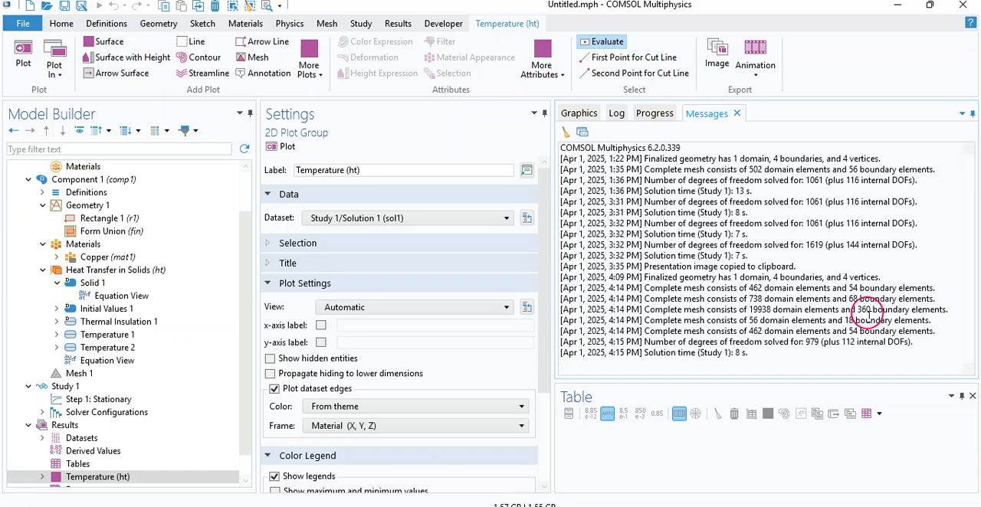
pyautogui.click(573, 112)
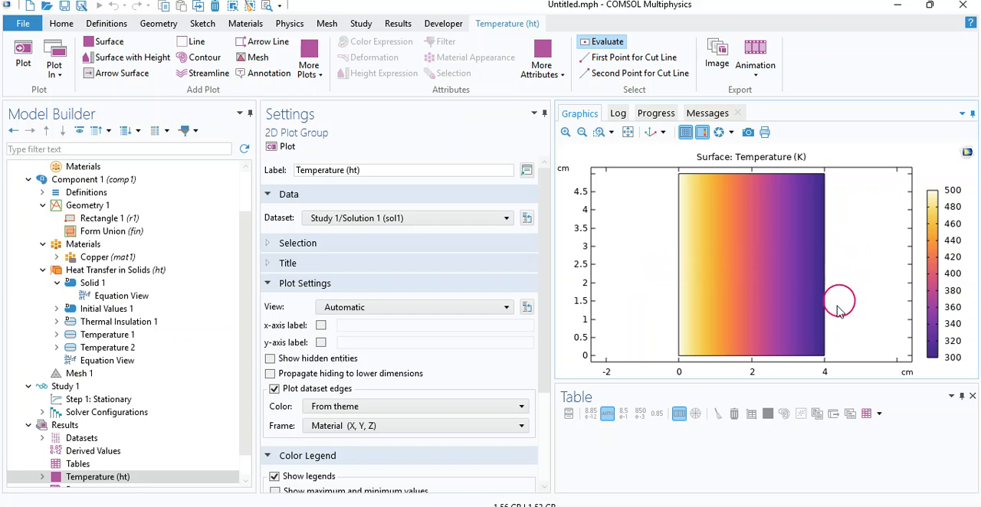
# Step: Change the color table of Surface 1 in the Temperature (ht) plot group to RainbowLightClassic
pyautogui.scroll(-1, 238, 360)
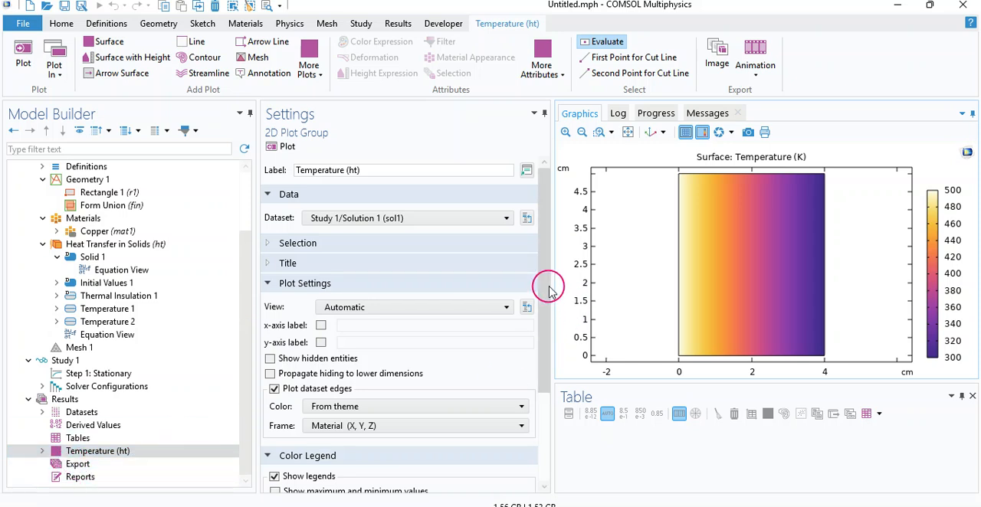
pyautogui.moveTo(549, 289); pyautogui.dragTo(544, 378)
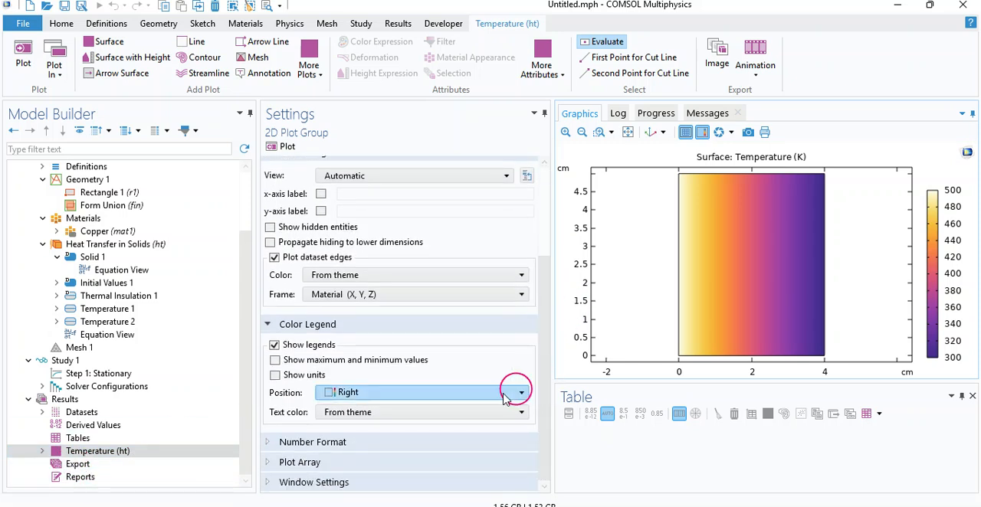
pyautogui.click(42, 451)
pyautogui.click(84, 463)
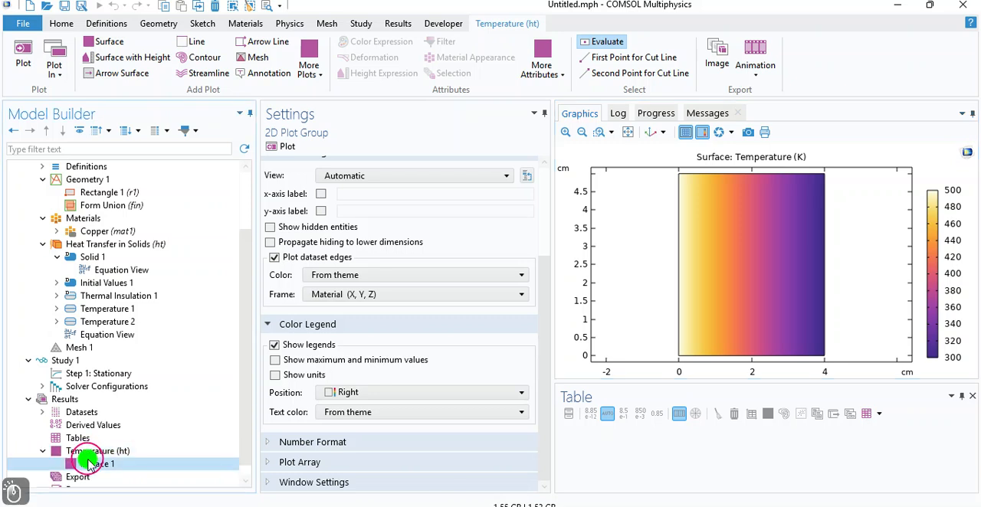
pyautogui.moveTo(541, 308); pyautogui.dragTo(543, 379)
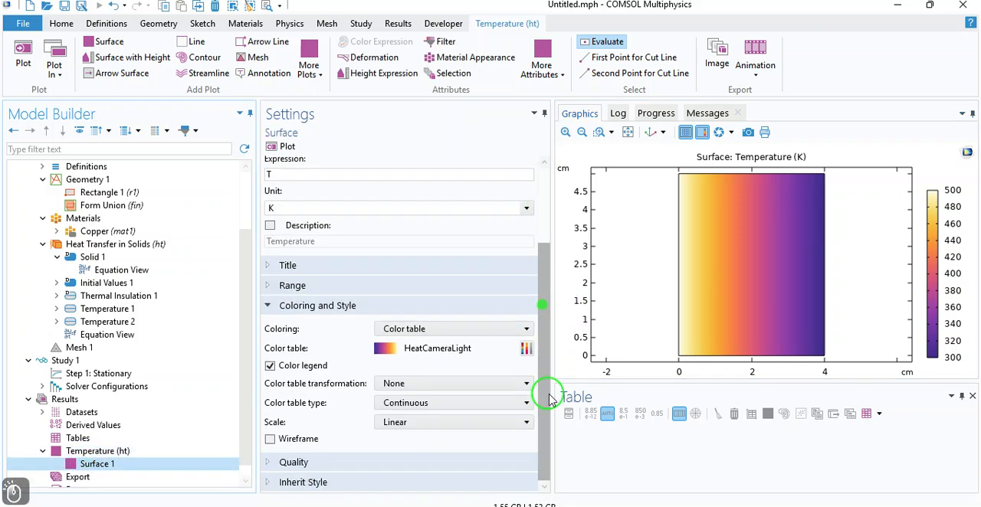
pyautogui.click(526, 349)
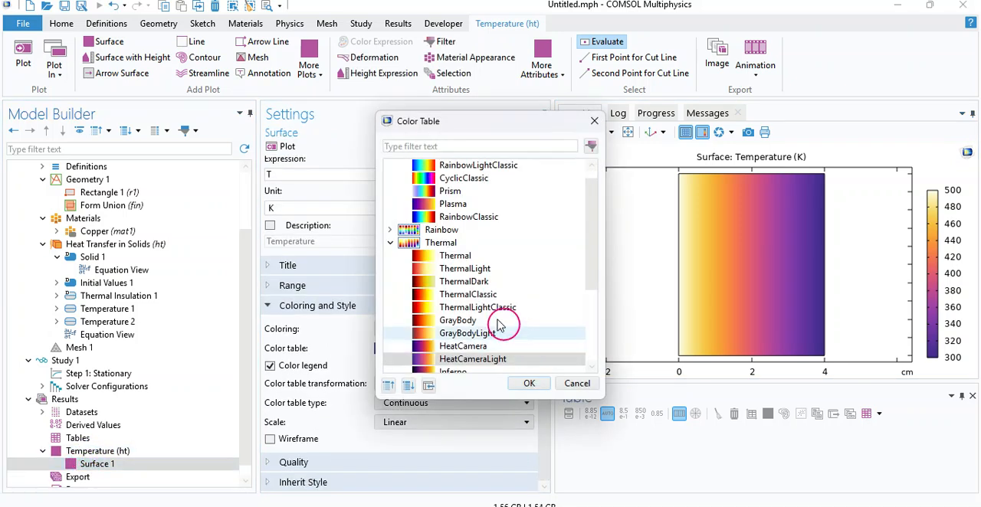
pyautogui.click(433, 178)
pyautogui.click(424, 164)
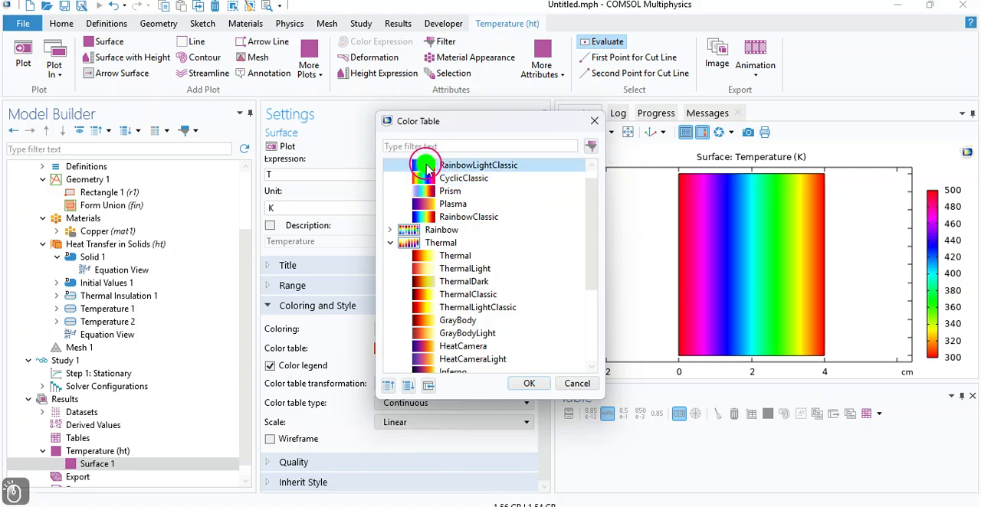
pyautogui.click(528, 384)
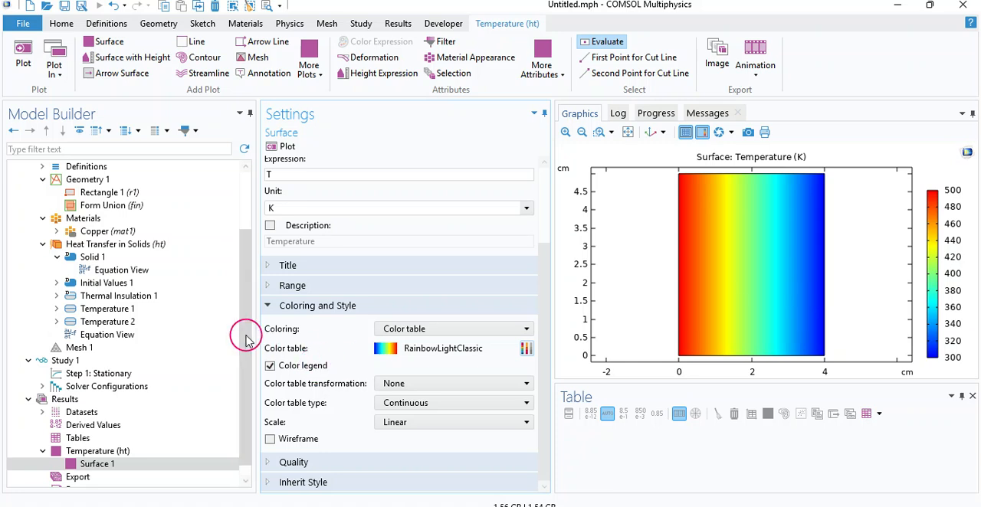
# Step: Add a Contour plot to the Temperature (ht) plot group
pyautogui.click(543, 347)
pyautogui.moveTo(543, 347)
pyautogui.mouseDown()
pyautogui.moveTo(544, 272)
pyautogui.moveTo(545, 346)
pyautogui.mouseUp()
pyautogui.moveTo(245, 359); pyautogui.dragTo(245, 375)
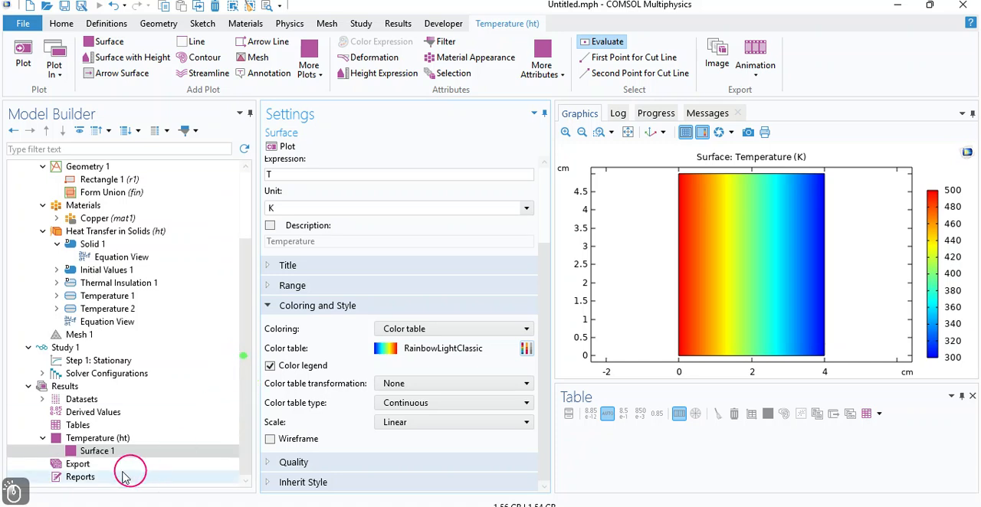
pyautogui.click(76, 442)
pyautogui.rightClick(76, 443)
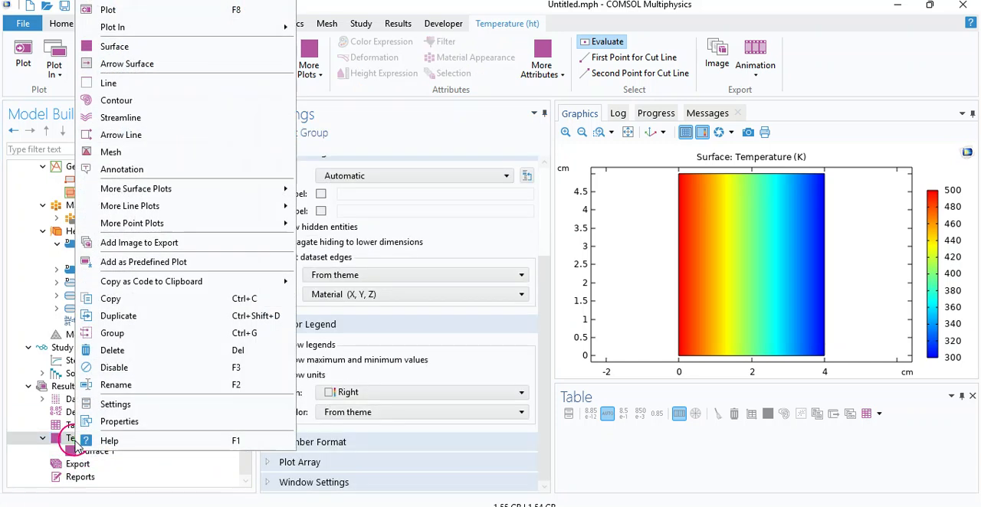
pyautogui.click(113, 100)
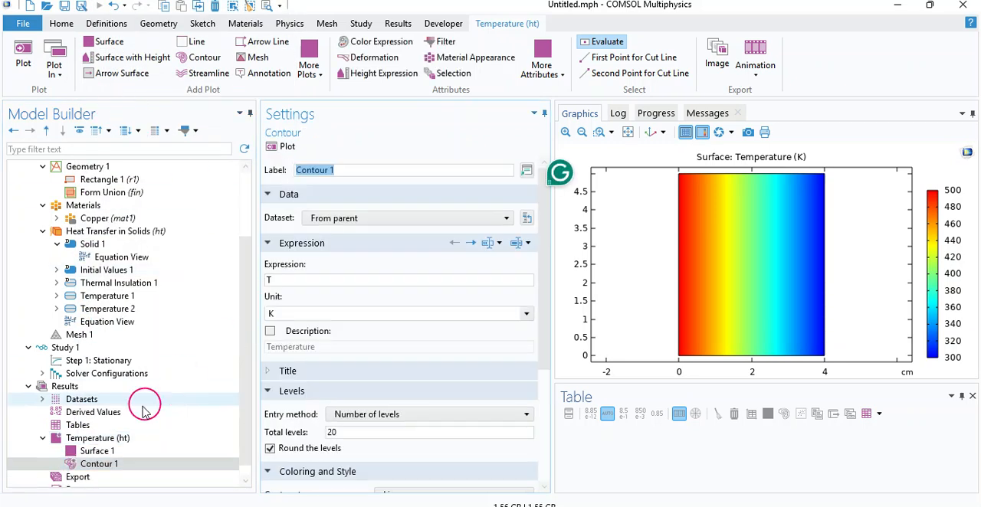
# Step: Disable Surface 1 in the Temperature (ht) plot group so that only the contour plot is drawn
pyautogui.click(92, 452)
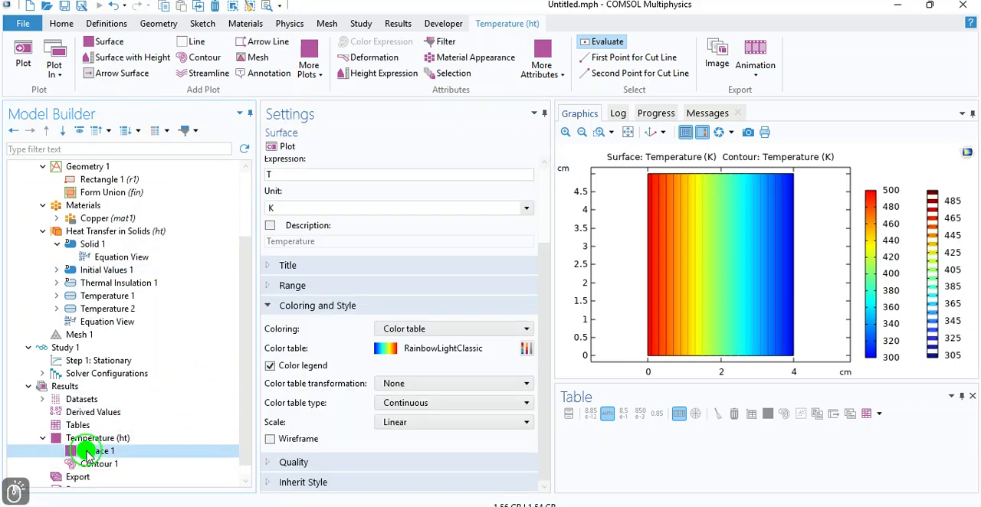
pyautogui.rightClick(88, 453)
pyautogui.click(115, 369)
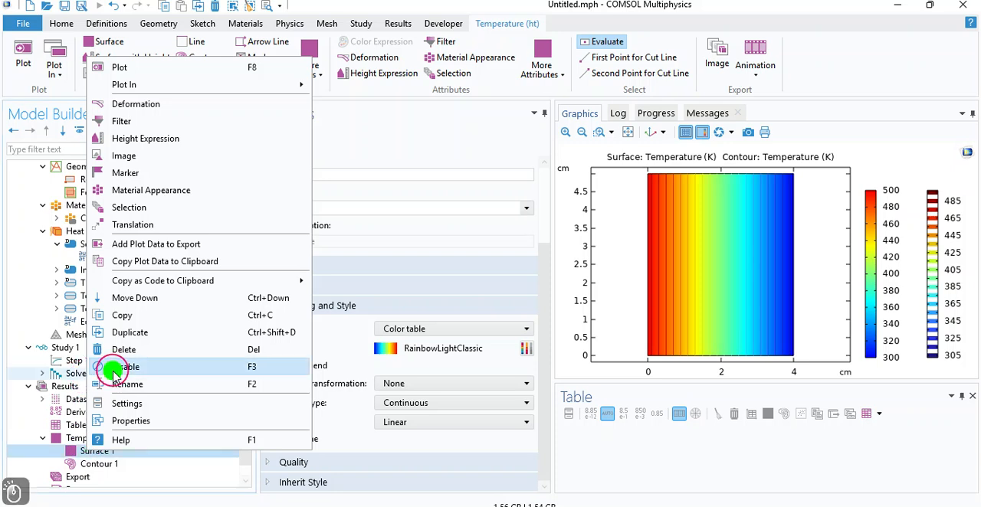
# Step: Examine the Contour 1 isotherms up close along the hot side of the rectangle, and restore the full view
pyautogui.click(87, 463)
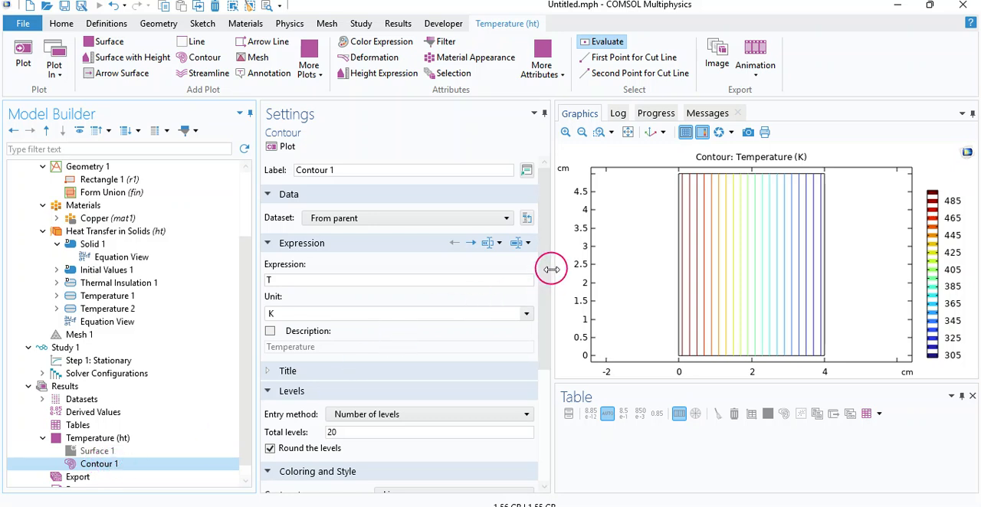
pyautogui.moveTo(545, 279); pyautogui.dragTo(543, 316)
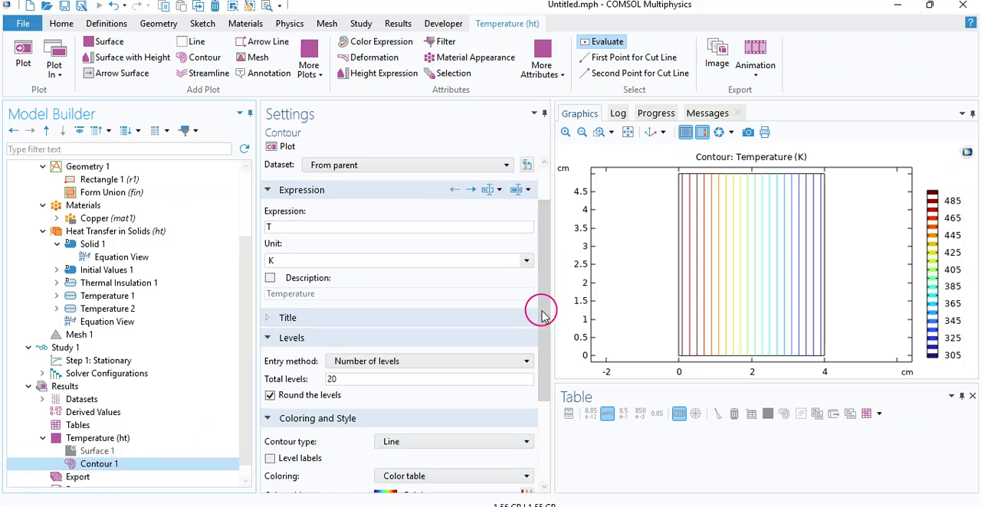
pyautogui.click(565, 132)
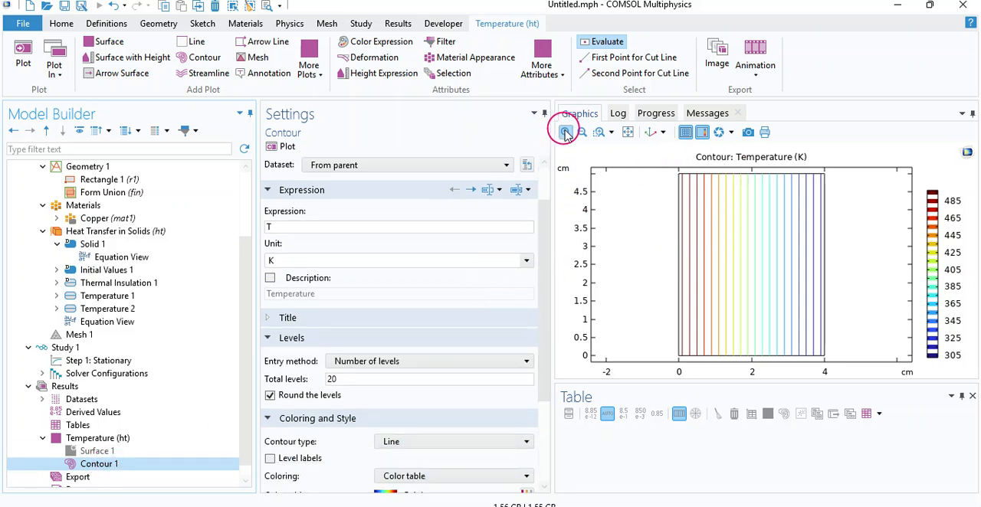
pyautogui.moveTo(664, 247); pyautogui.dragTo(747, 339)
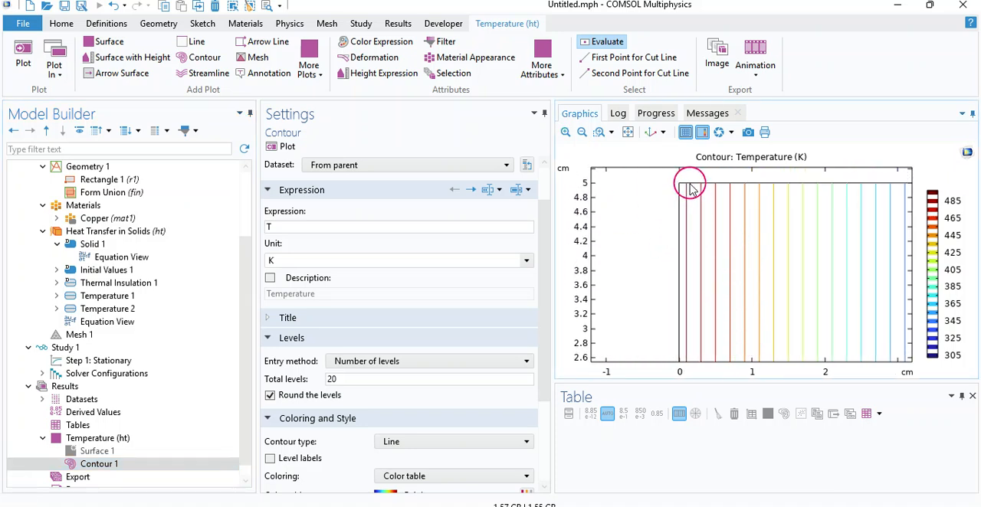
pyautogui.moveTo(747, 314); pyautogui.dragTo(728, 237)
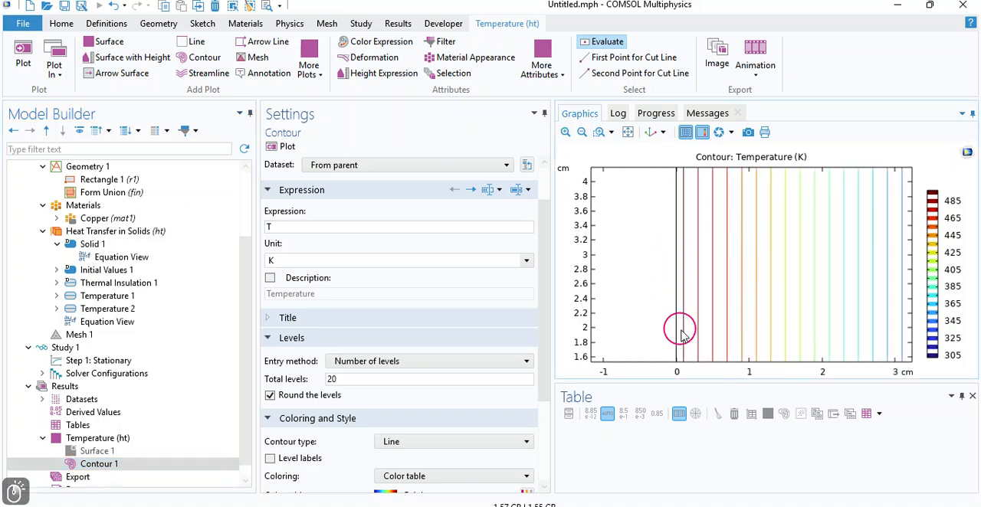
pyautogui.moveTo(688, 332); pyautogui.dragTo(671, 265)
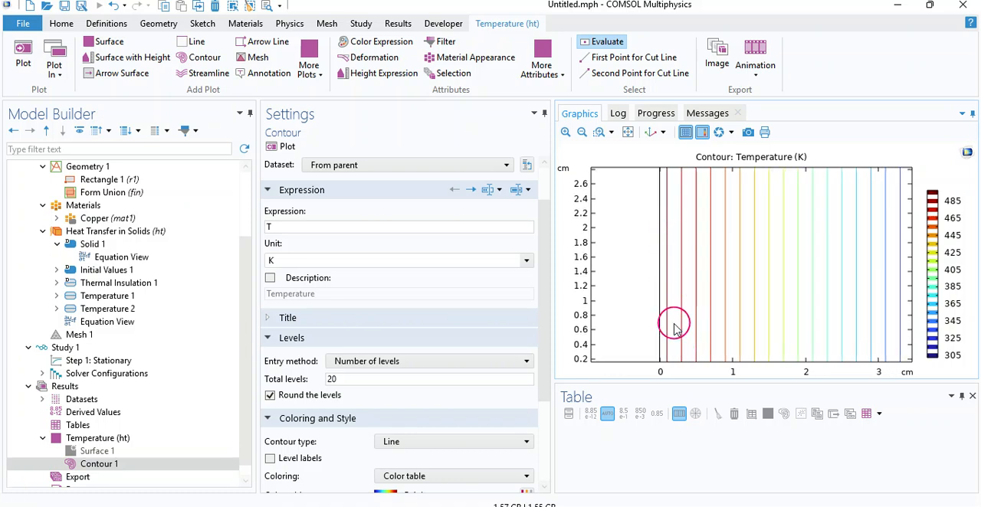
pyautogui.moveTo(684, 330); pyautogui.dragTo(687, 331)
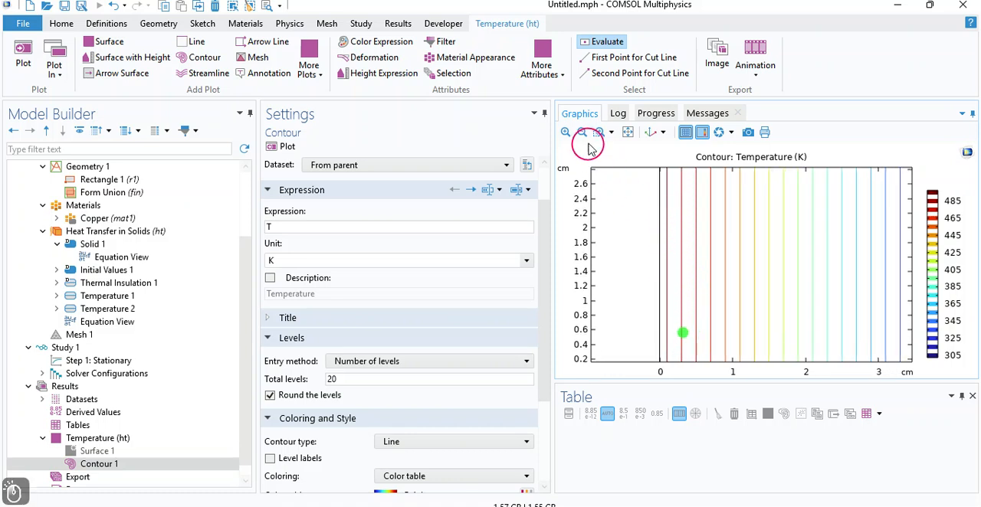
pyautogui.click(627, 133)
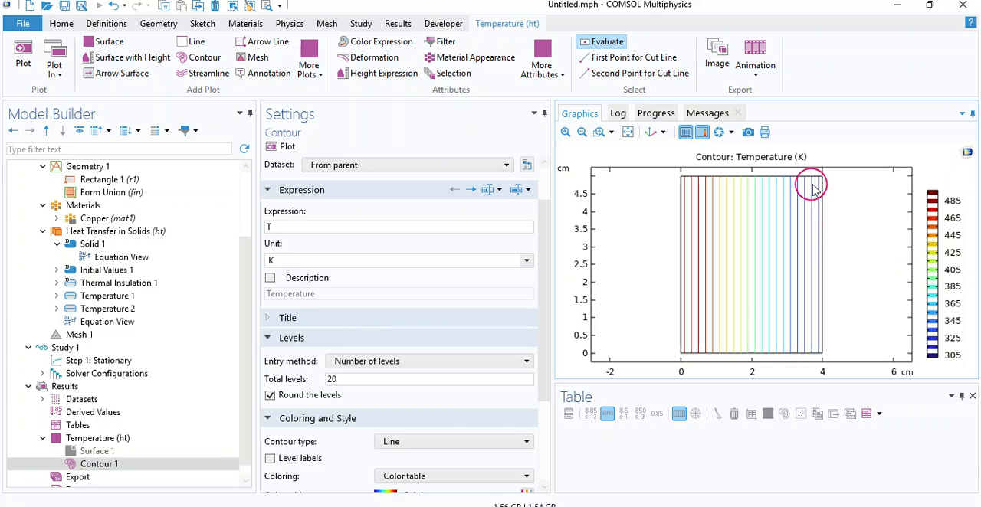
# Step: Set the total levels of Contour 1 to 30 and replot it
pyautogui.moveTo(545, 333); pyautogui.dragTo(535, 388)
pyautogui.doubleClick(332, 288)
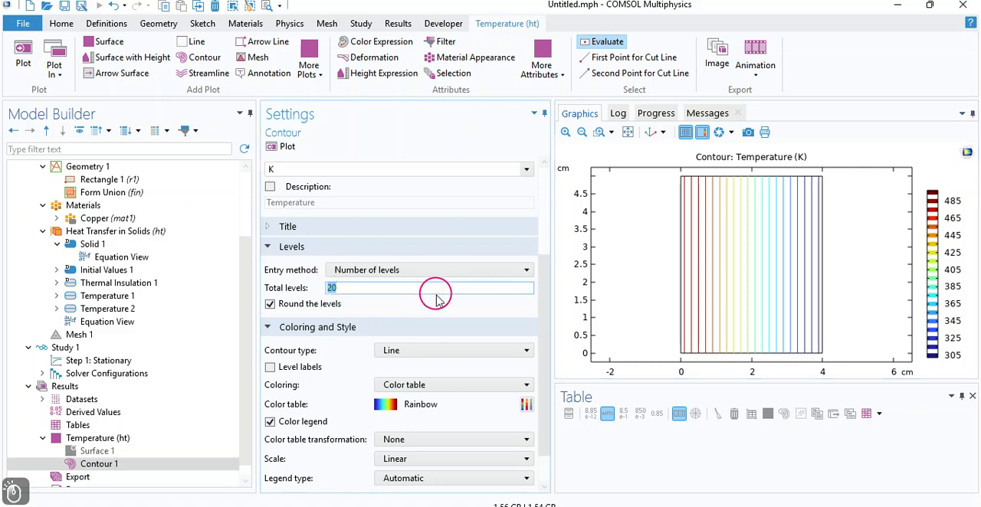
pyautogui.write('3')
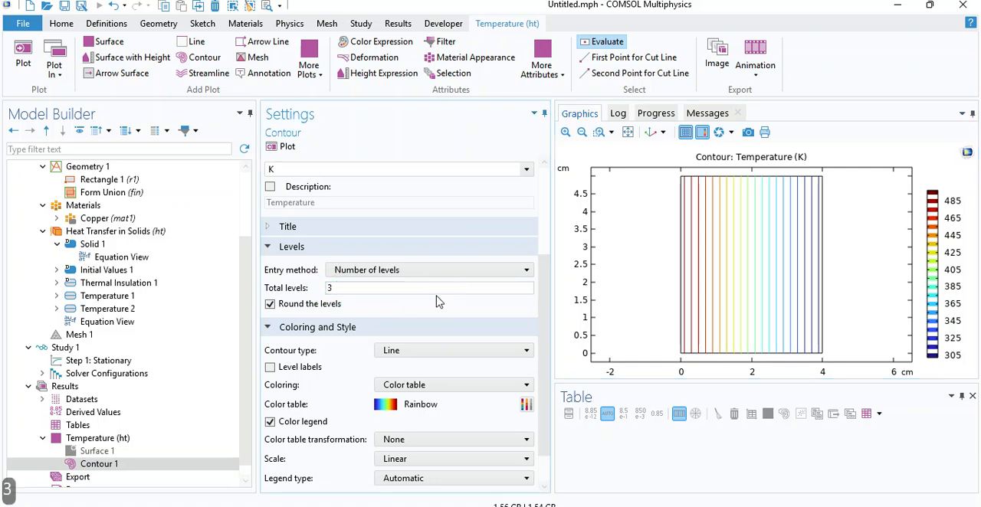
pyautogui.write('0')
pyautogui.click(279, 146)
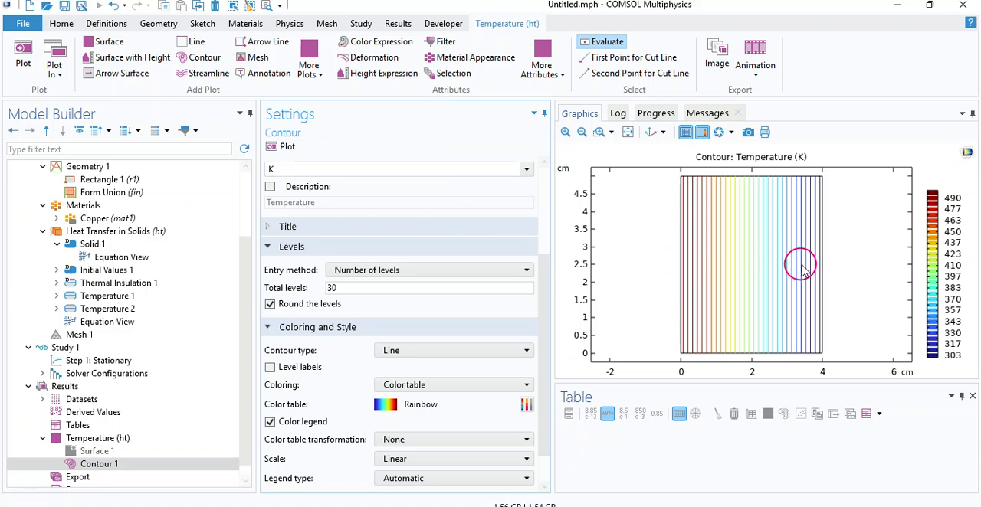
# Step: Try the Tube contour type for Contour 1, replot it, and examine the contours up close
pyautogui.moveTo(544, 362); pyautogui.dragTo(546, 388)
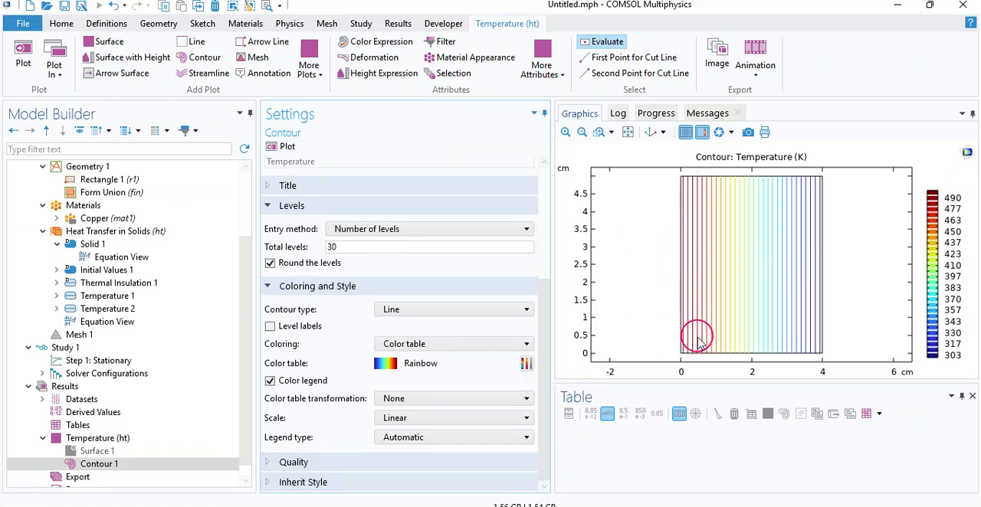
pyautogui.click(473, 311)
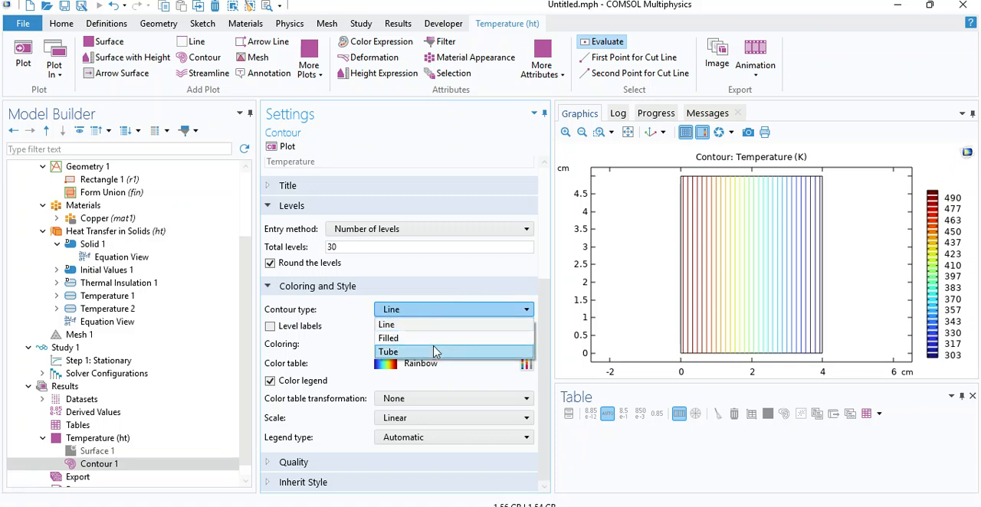
pyautogui.click(414, 352)
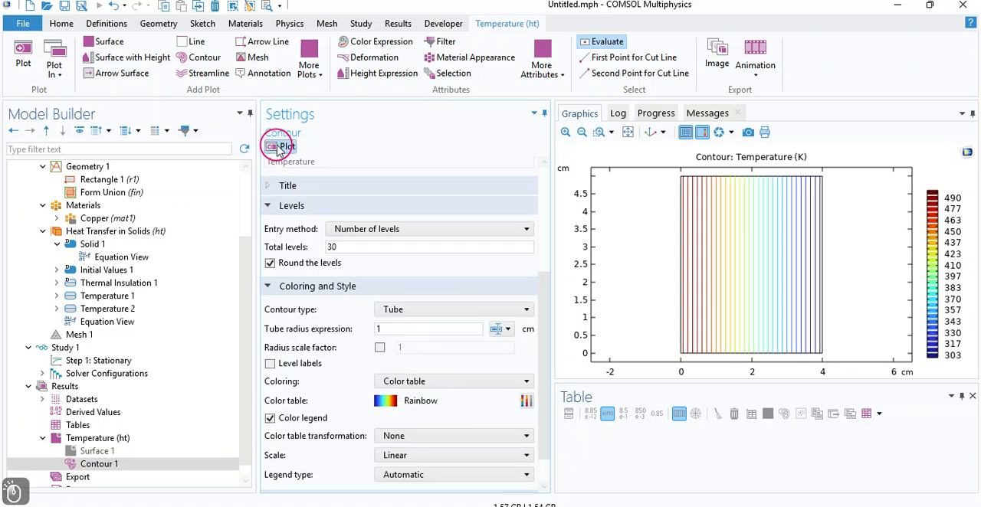
pyautogui.click(280, 147)
pyautogui.click(566, 131)
pyautogui.click(565, 132)
pyautogui.moveTo(682, 297); pyautogui.dragTo(822, 297)
pyautogui.click(626, 132)
# Step: Set the contour type of Contour 1 to Filled and replot it
pyautogui.click(413, 311)
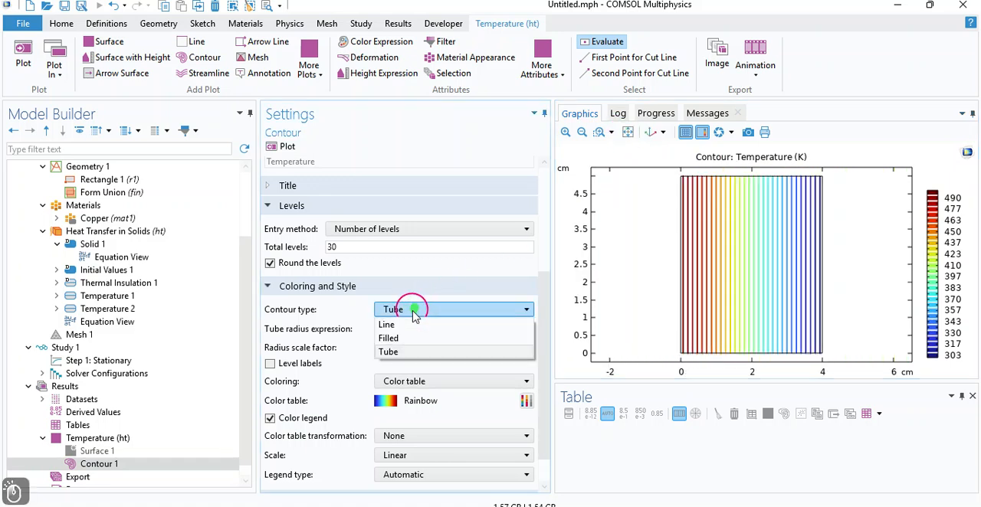
pyautogui.click(391, 338)
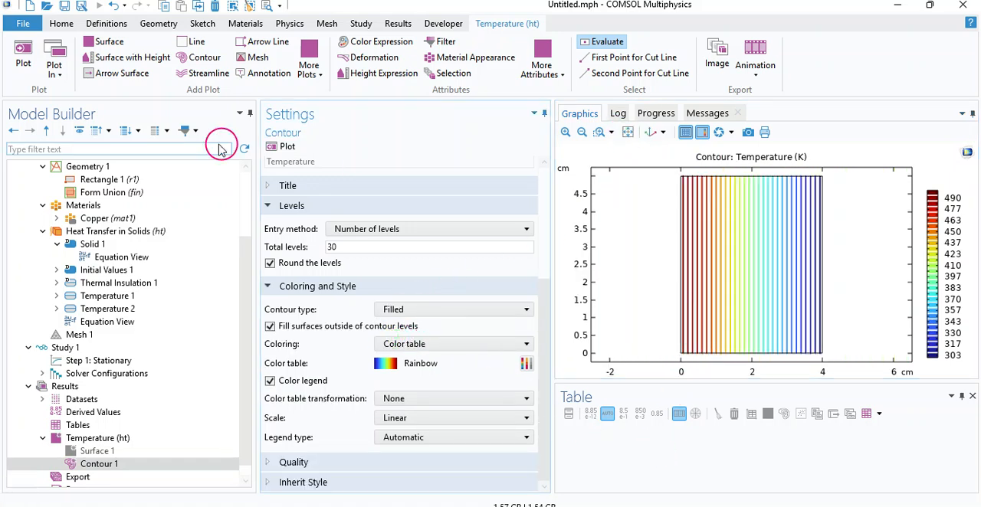
pyautogui.click(281, 147)
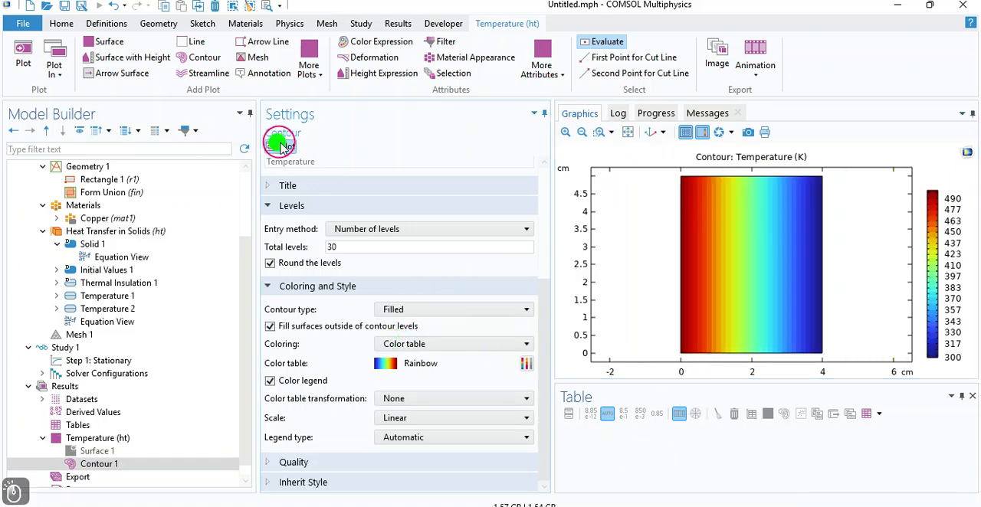
# Step: Examine the filled contour bands up close from the hot side to the cold side, and restore the full view
pyautogui.click(565, 133)
pyautogui.scroll(2, 652, 237)
pyautogui.moveTo(591, 302); pyautogui.dragTo(882, 357)
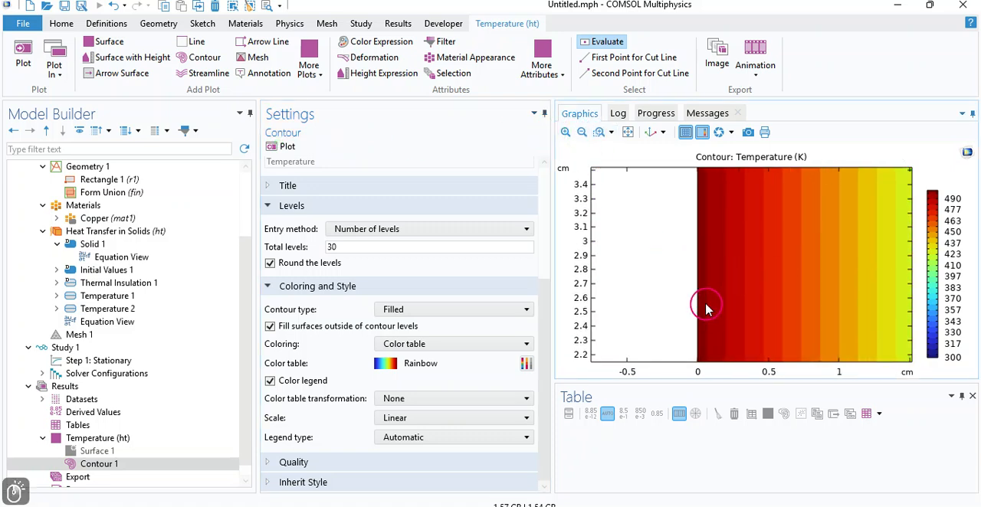
pyautogui.moveTo(849, 298); pyautogui.dragTo(663, 295)
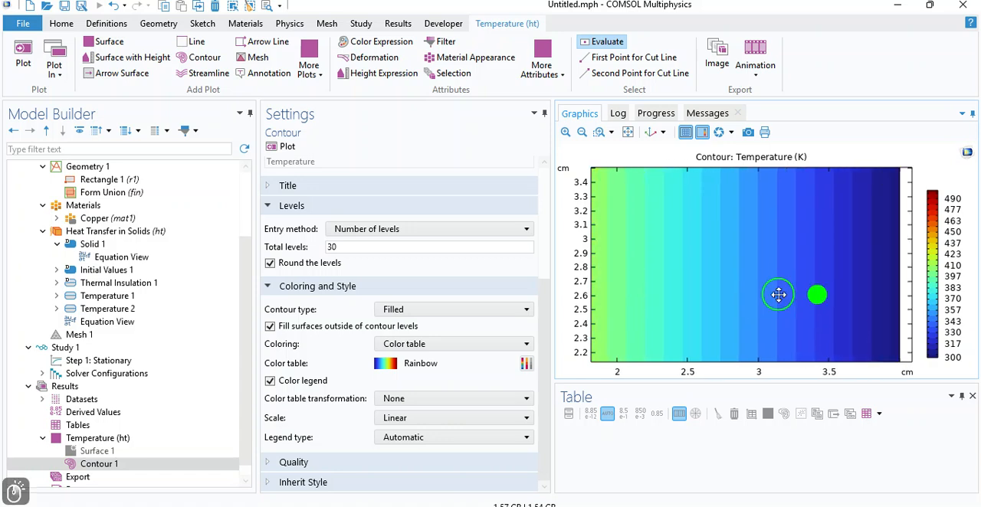
pyautogui.click(628, 132)
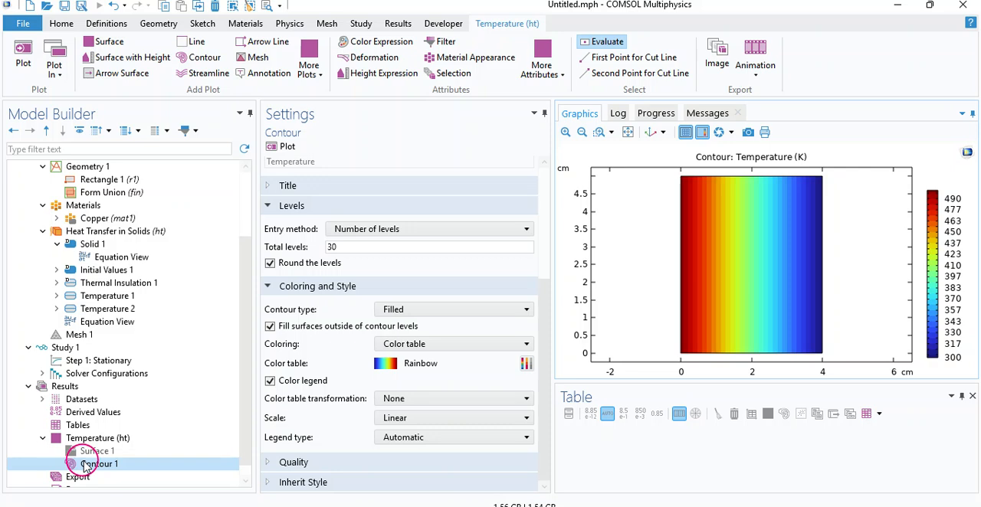
# Step: Add an Arrow Surface plot to the Temperature (ht) plot group
pyautogui.click(76, 439)
pyautogui.click(77, 440)
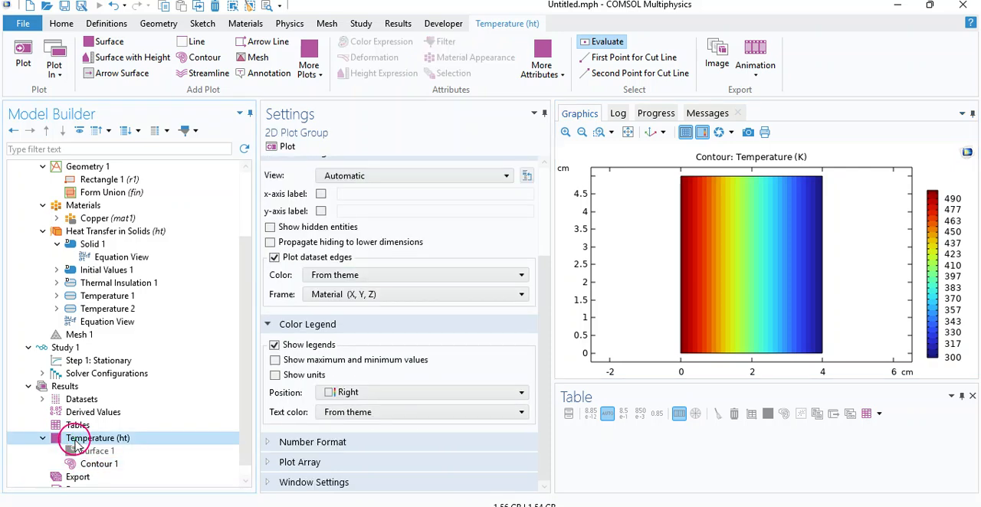
pyautogui.rightClick(75, 445)
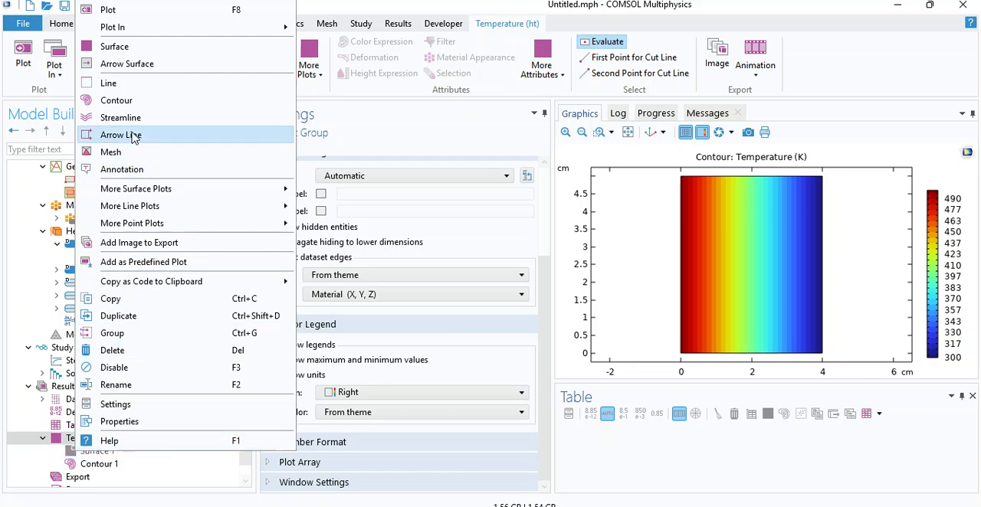
pyautogui.click(113, 72)
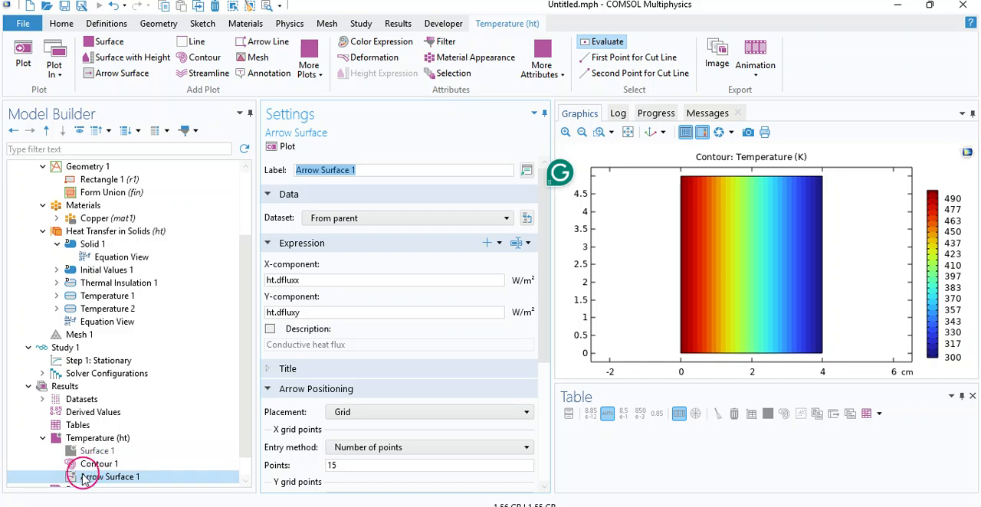
# Step: Examine the X and Y component expressions of Arrow Surface 1 and the replacement expressions offered under Heat Transfer in Solids
pyautogui.moveTo(541, 257); pyautogui.dragTo(545, 280)
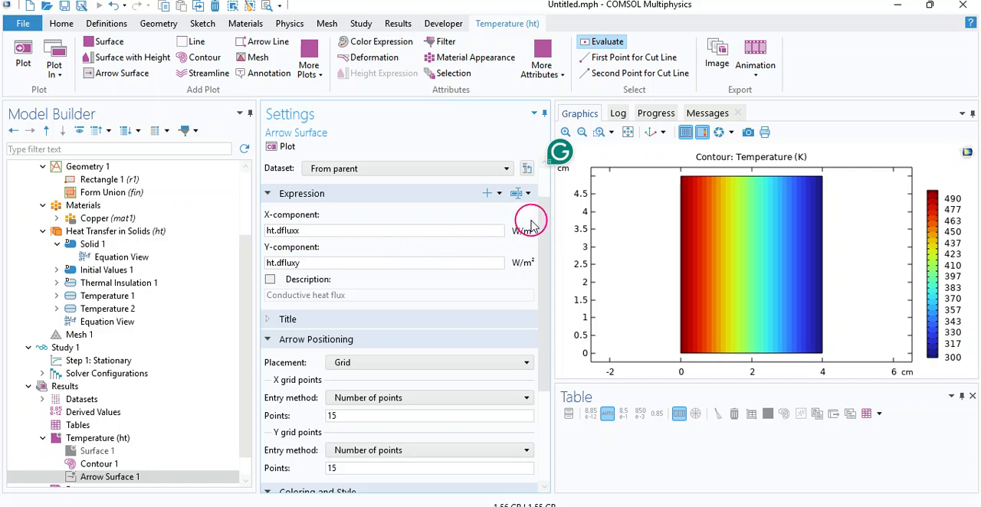
pyautogui.click(317, 230)
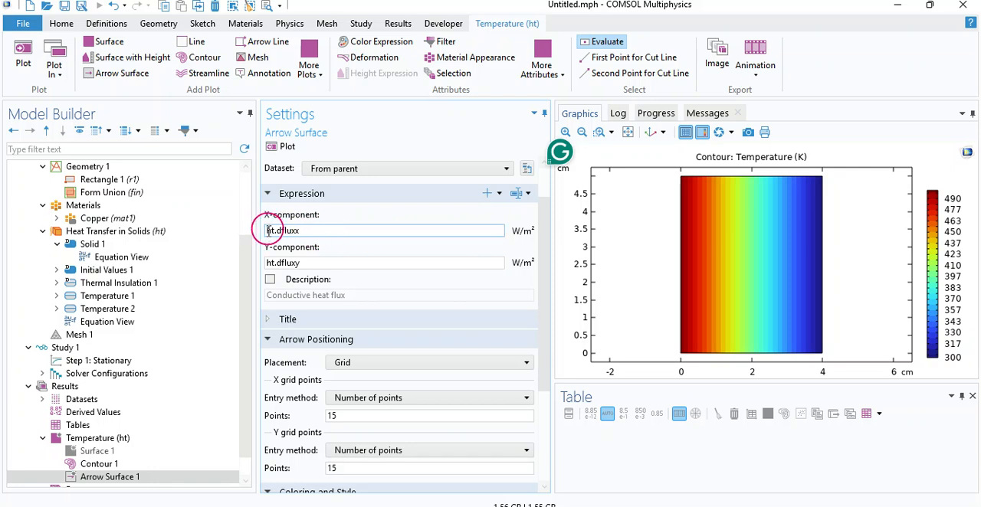
pyautogui.moveTo(267, 230); pyautogui.dragTo(329, 230)
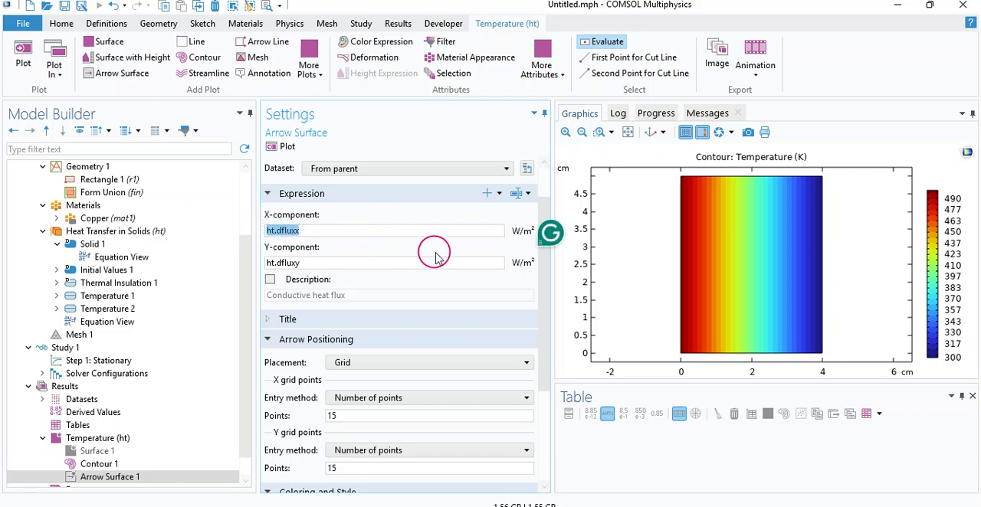
pyautogui.click(332, 230)
pyautogui.click(528, 194)
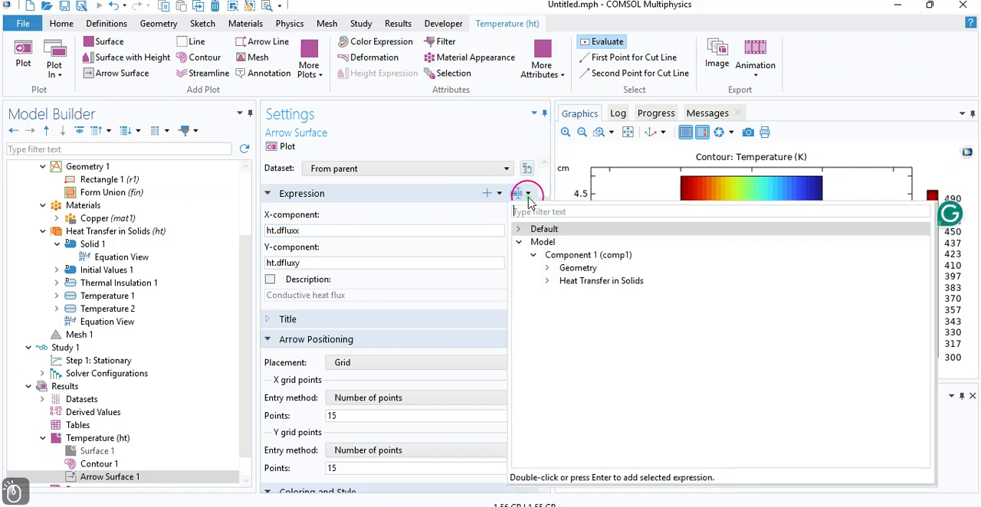
pyautogui.click(527, 194)
pyautogui.click(520, 194)
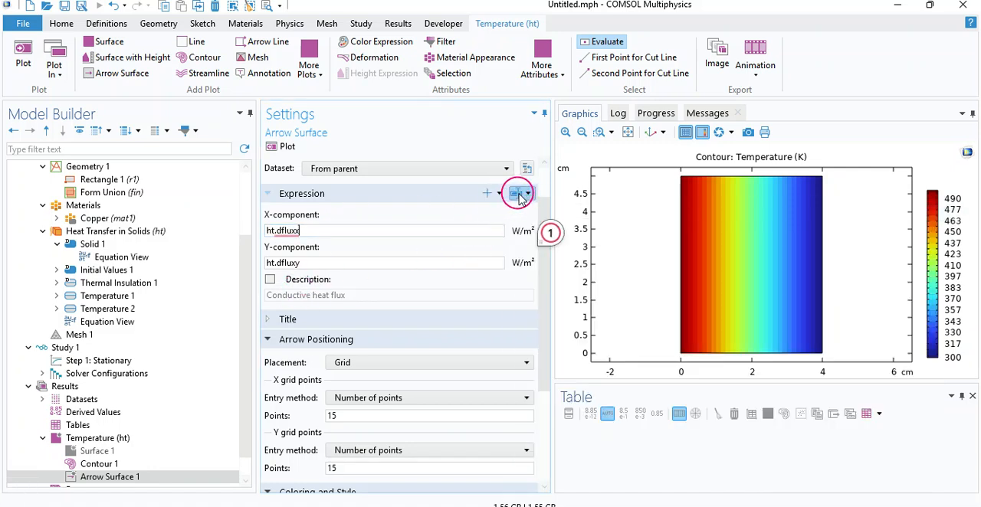
pyautogui.click(548, 281)
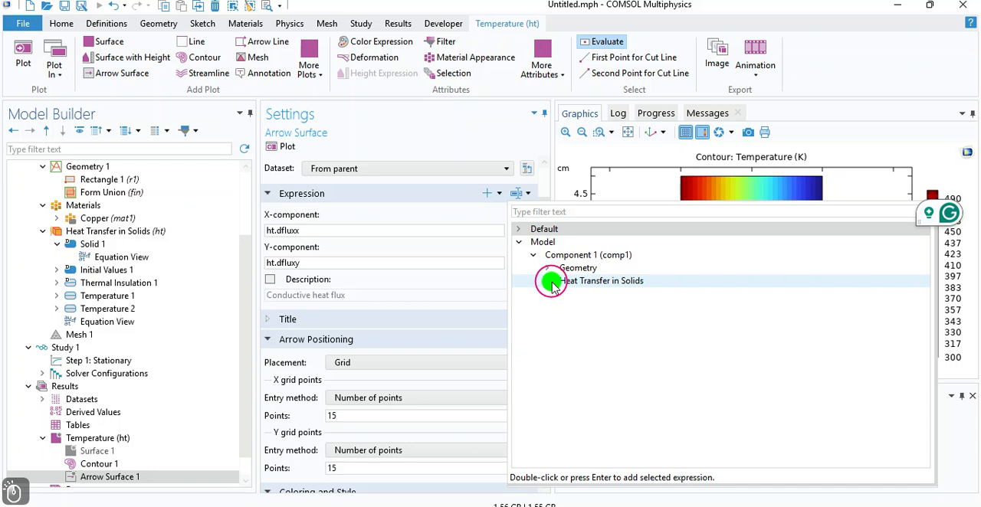
pyautogui.click(561, 306)
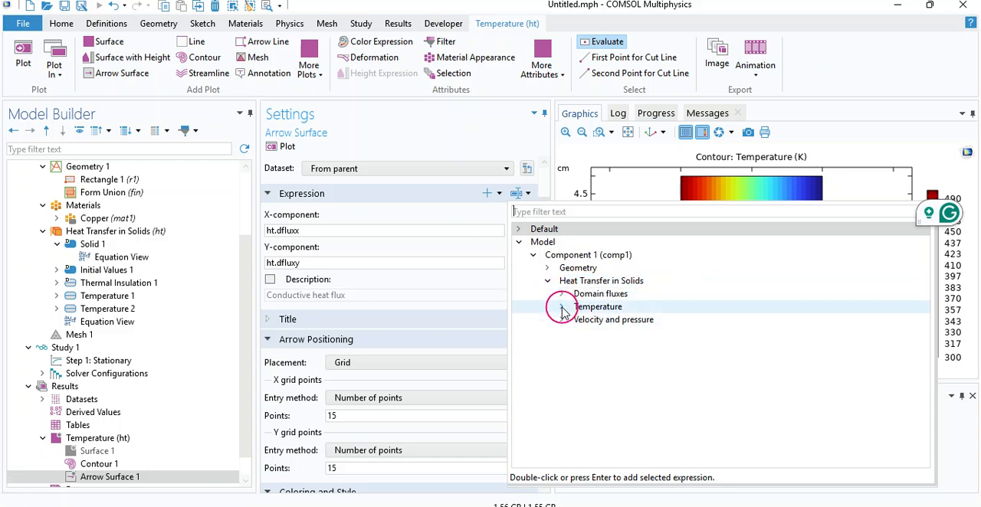
pyautogui.click(547, 269)
pyautogui.click(434, 141)
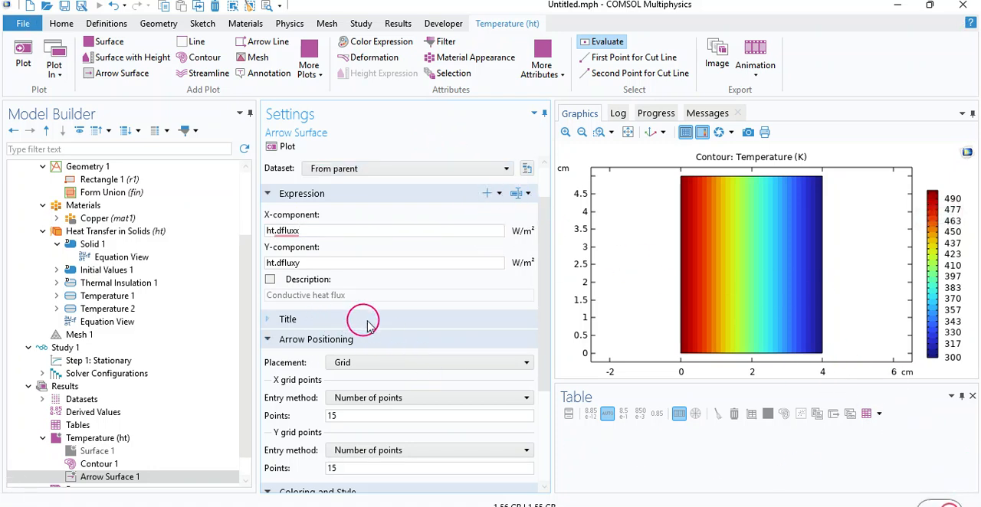
pyautogui.click(337, 262)
pyautogui.click(337, 263)
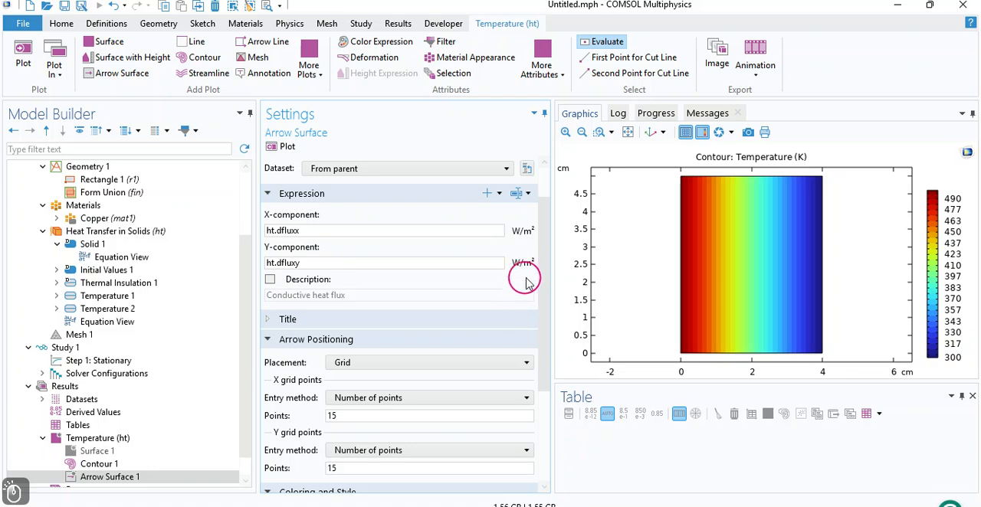
# Step: Plot Arrow Surface 1, examine its heat flux arrows up close across the rectangle, and restore the full view
pyautogui.moveTo(542, 257); pyautogui.dragTo(550, 344)
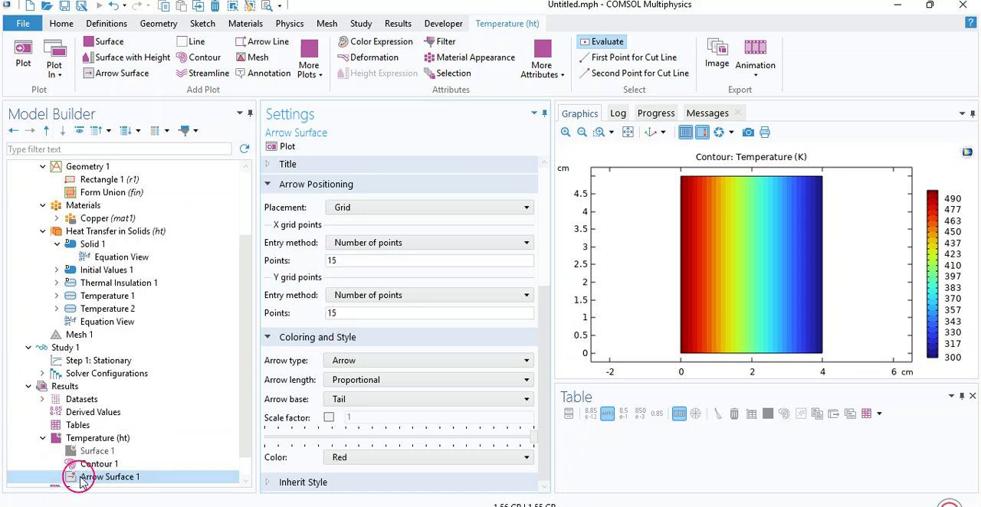
pyautogui.click(277, 148)
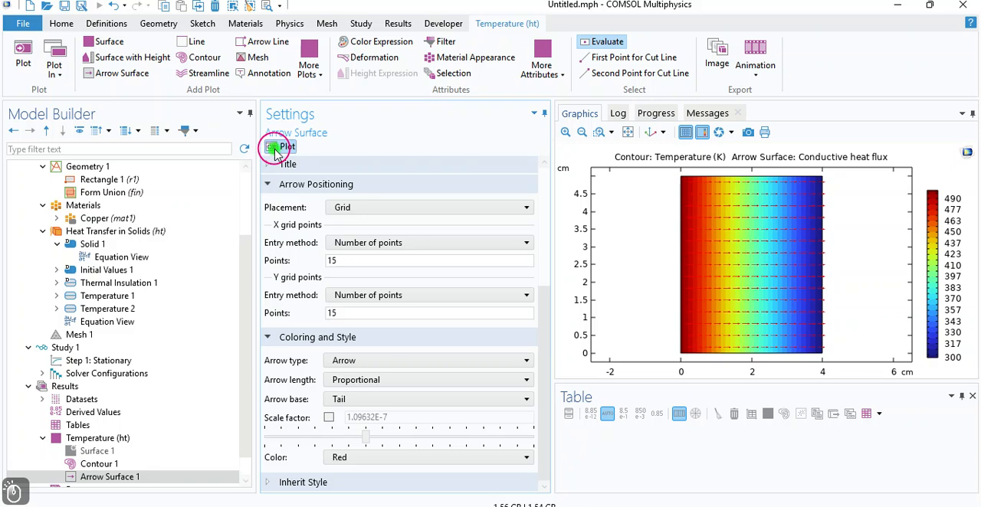
pyautogui.click(564, 135)
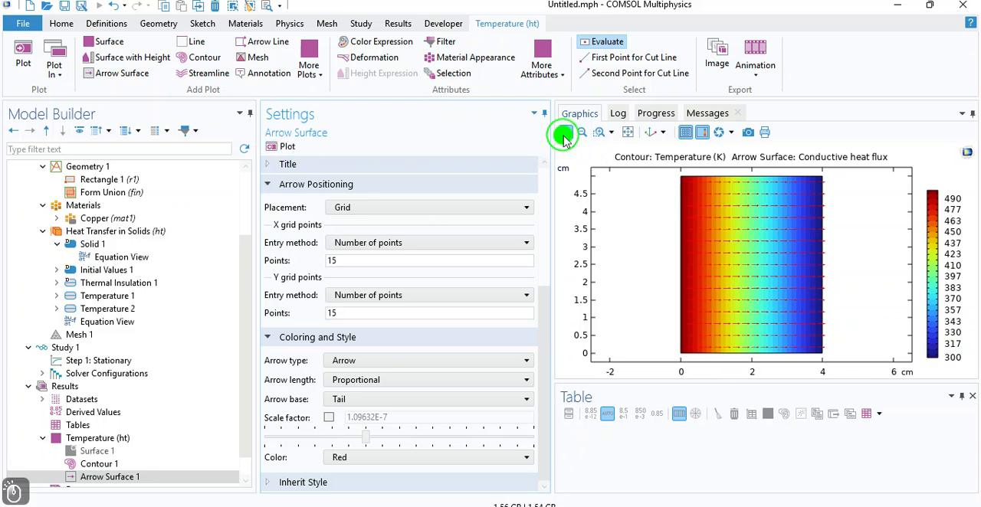
pyautogui.click(565, 135)
pyautogui.moveTo(653, 254); pyautogui.dragTo(810, 280)
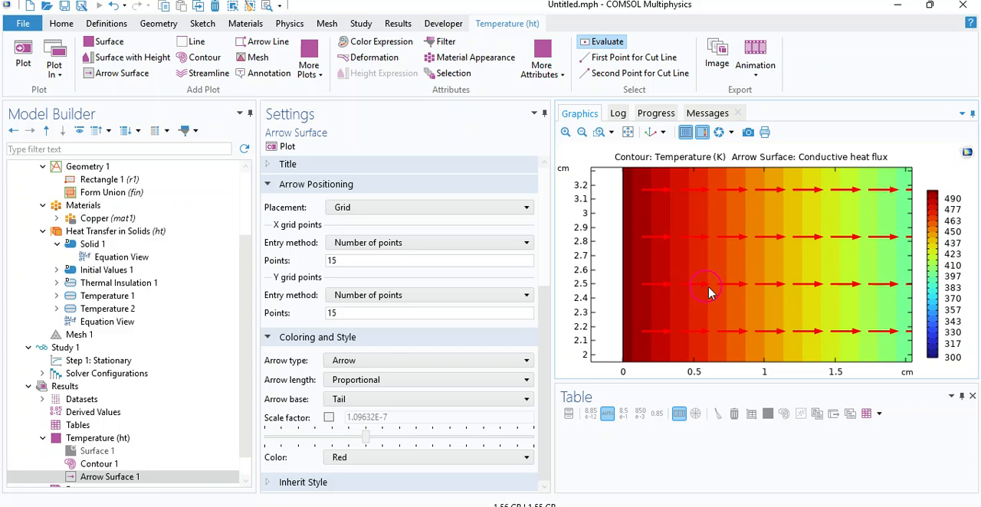
pyautogui.moveTo(852, 285); pyautogui.dragTo(600, 296)
pyautogui.moveTo(823, 297); pyautogui.dragTo(702, 294)
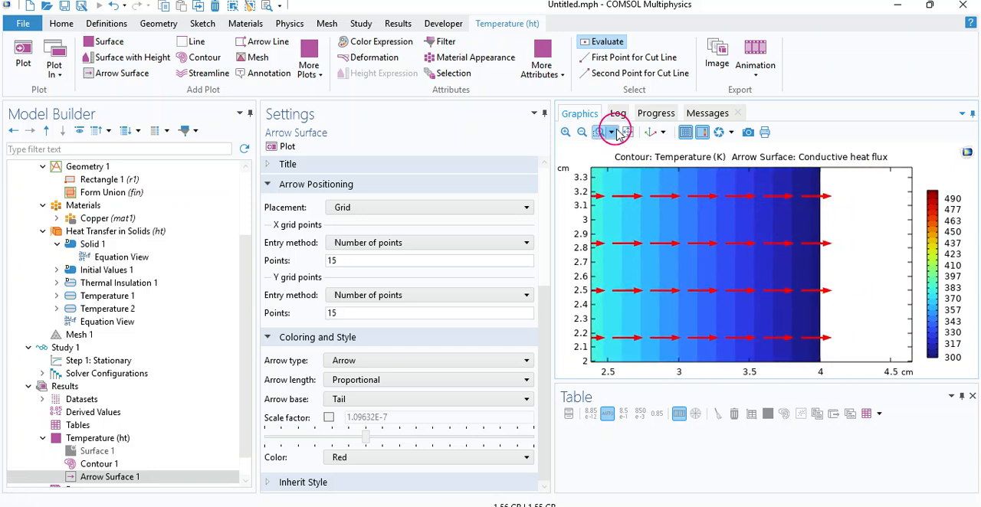
pyautogui.click(627, 132)
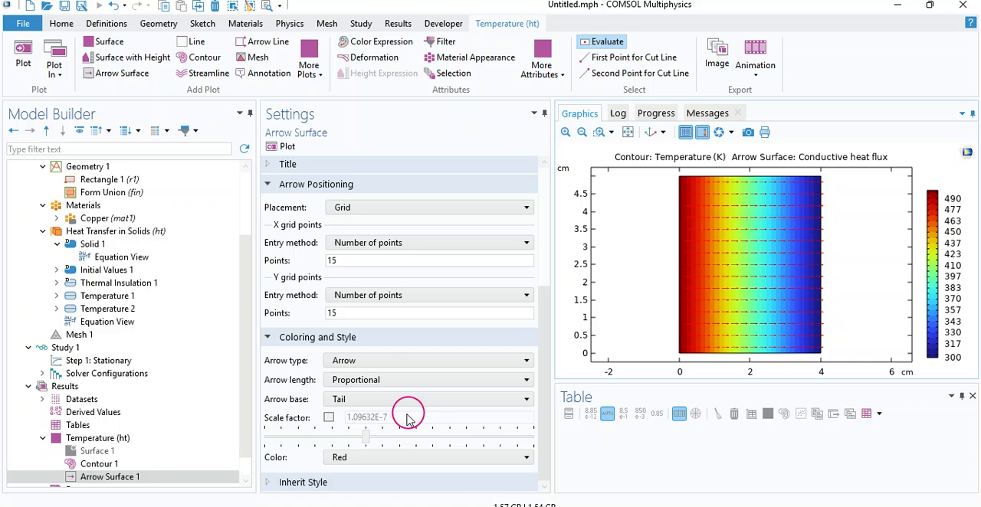
# Step: Set the arrow scale factor to 1.2E-7 and the arrow grid to 5 X points by 20 Y points, and replot
pyautogui.click(328, 417)
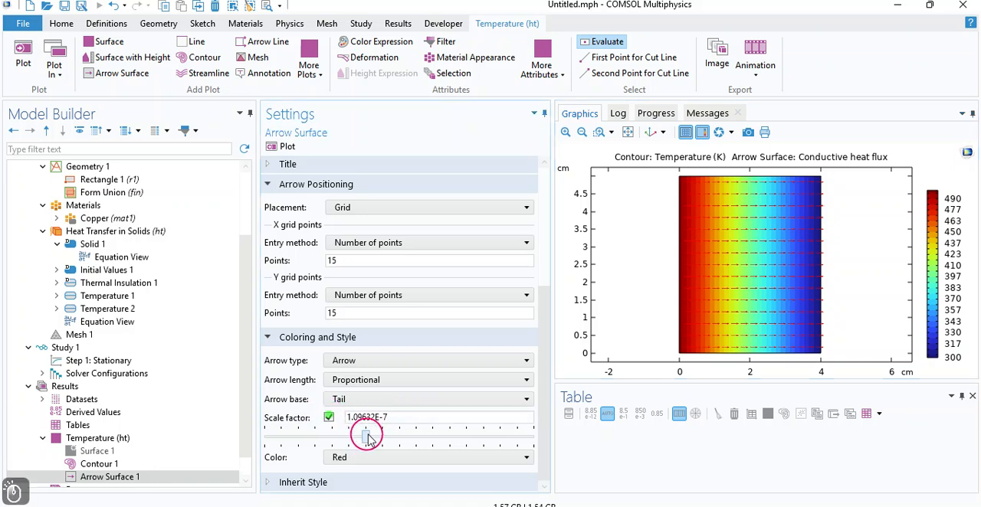
pyautogui.moveTo(366, 435)
pyautogui.mouseDown()
pyautogui.moveTo(341, 436)
pyautogui.moveTo(460, 443)
pyautogui.moveTo(367, 444)
pyautogui.mouseUp()
pyautogui.click(341, 260)
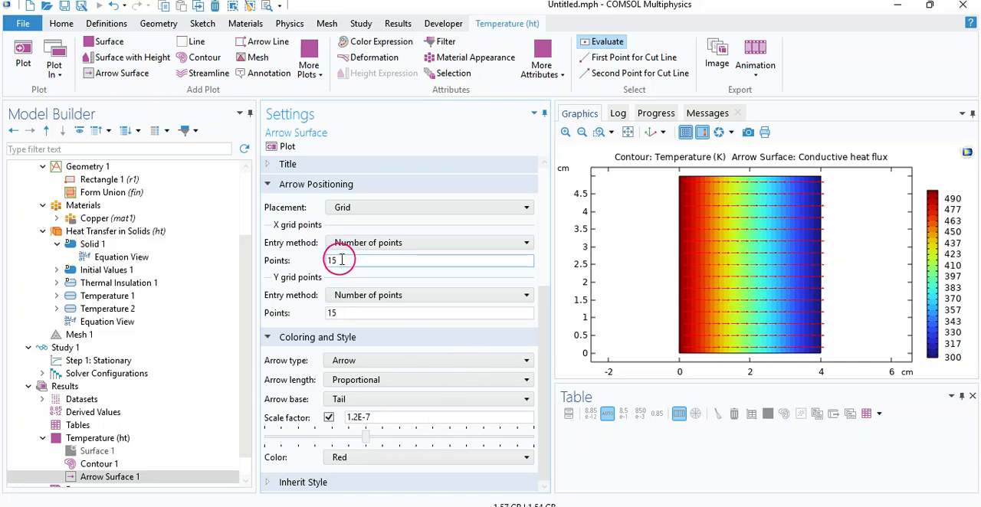
pyautogui.click(342, 259)
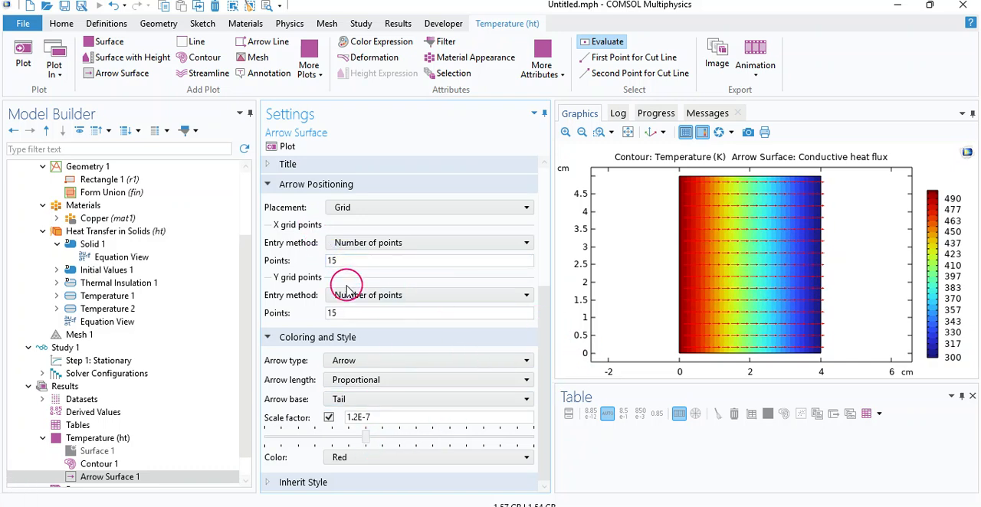
pyautogui.press('BackSpace')
pyautogui.press('BackSpace')
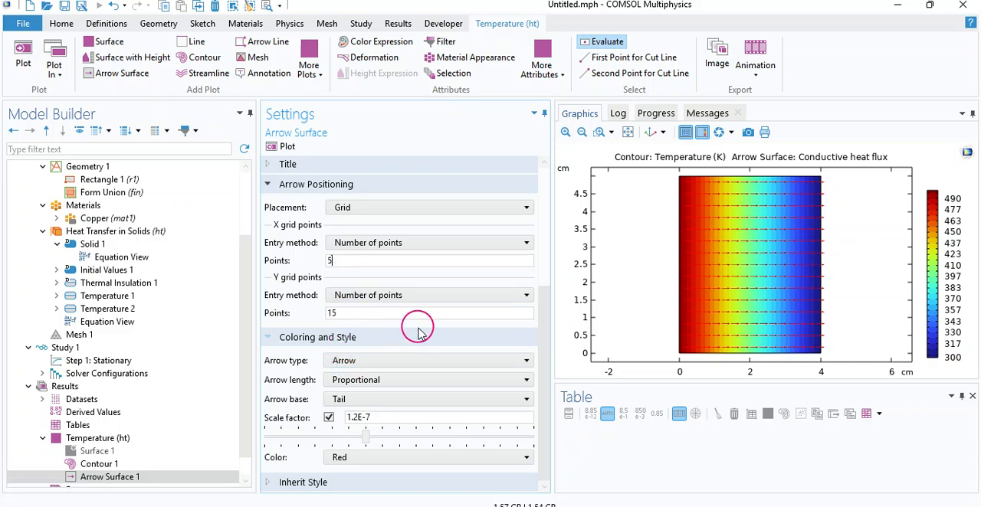
pyautogui.click(343, 312)
pyautogui.press('BackSpace')
pyautogui.press('BackSpace')
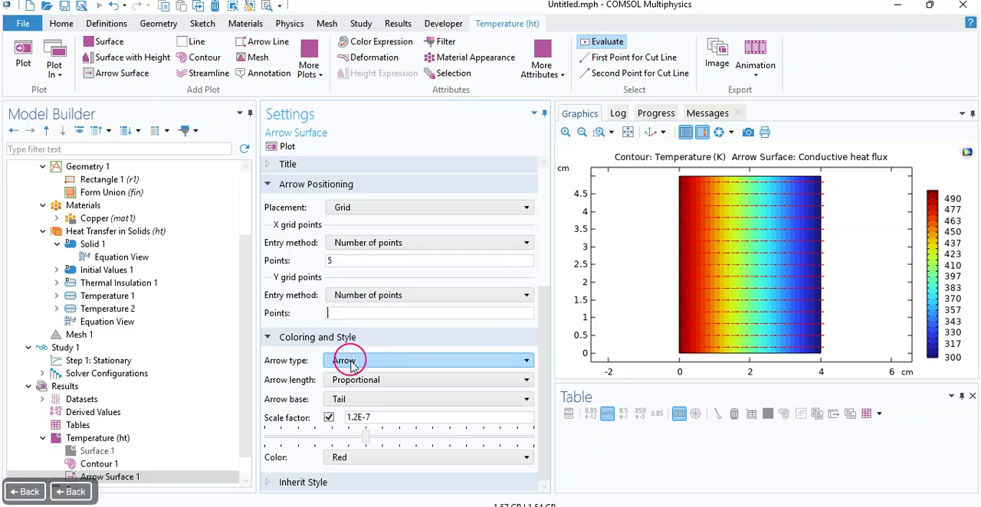
pyautogui.write('20')
pyautogui.click(285, 147)
# Step: Examine the 5 by 20 grid of arrows up close along the rectangle's height, and restore the full view
pyautogui.click(565, 132)
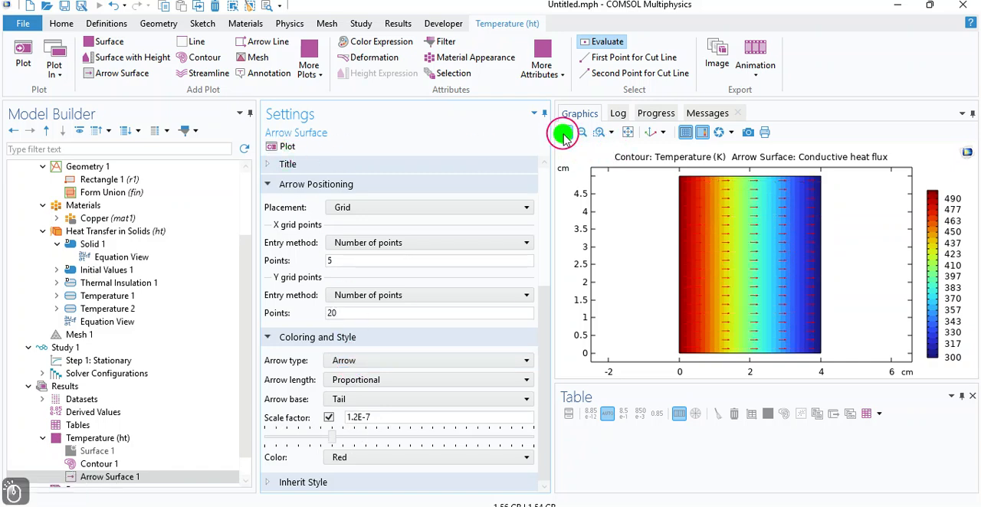
pyautogui.moveTo(714, 257); pyautogui.dragTo(702, 332)
pyautogui.moveTo(702, 333); pyautogui.dragTo(699, 364, button='right')
pyautogui.click(628, 132)
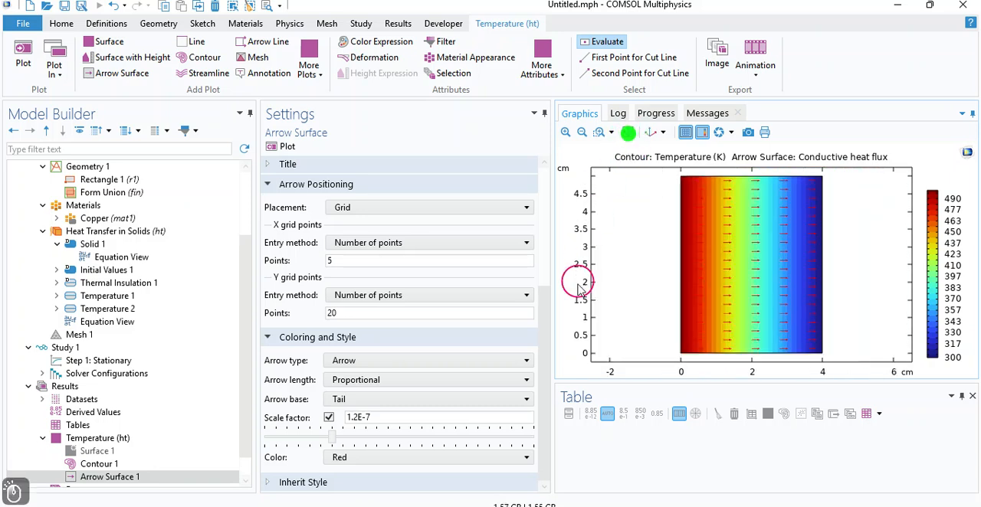
# Step: Color the arrows of Arrow Surface 1 Yellow, and switch the color setting to Custom
pyautogui.click(469, 459)
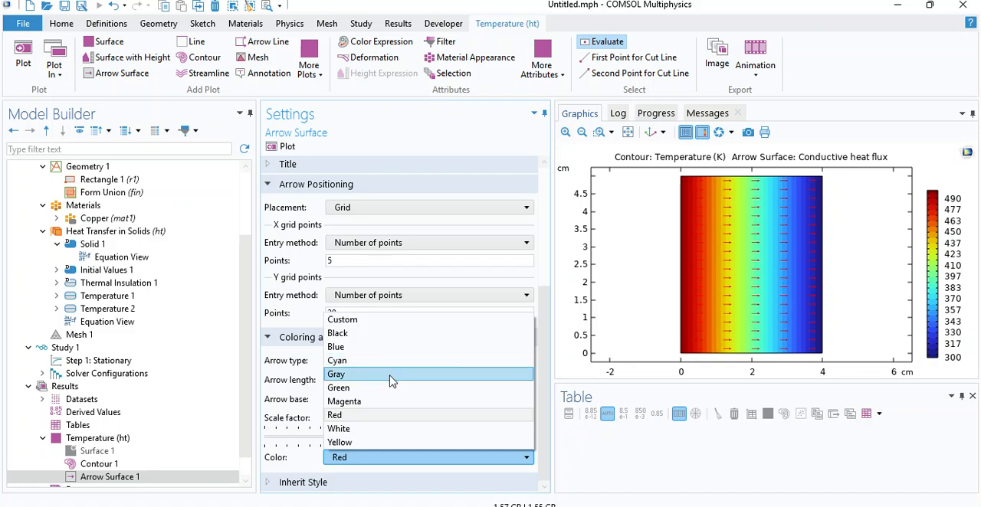
pyautogui.click(380, 444)
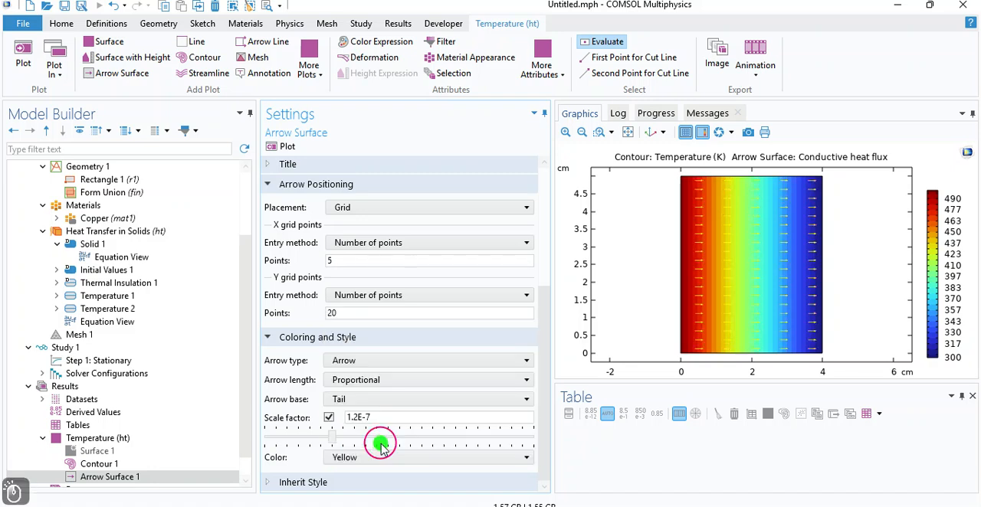
pyautogui.click(384, 458)
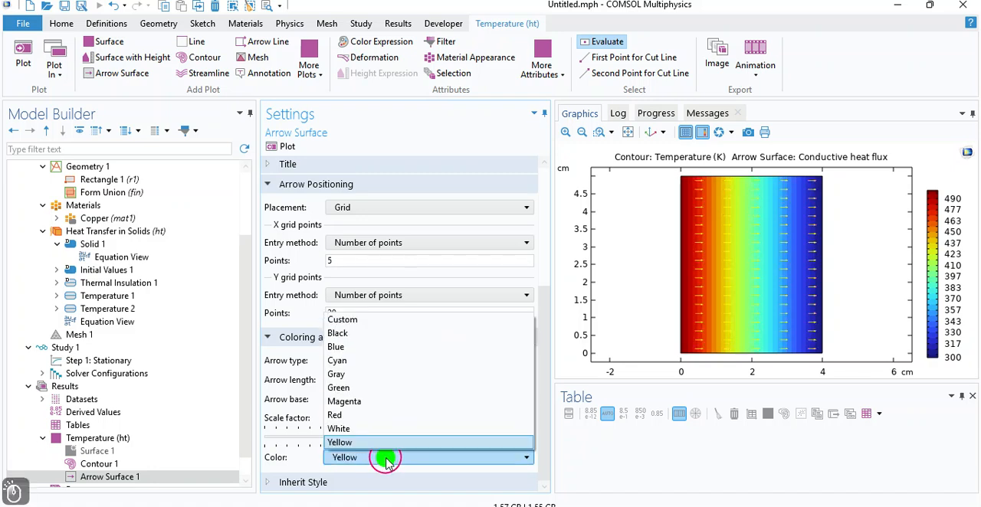
pyautogui.click(345, 313)
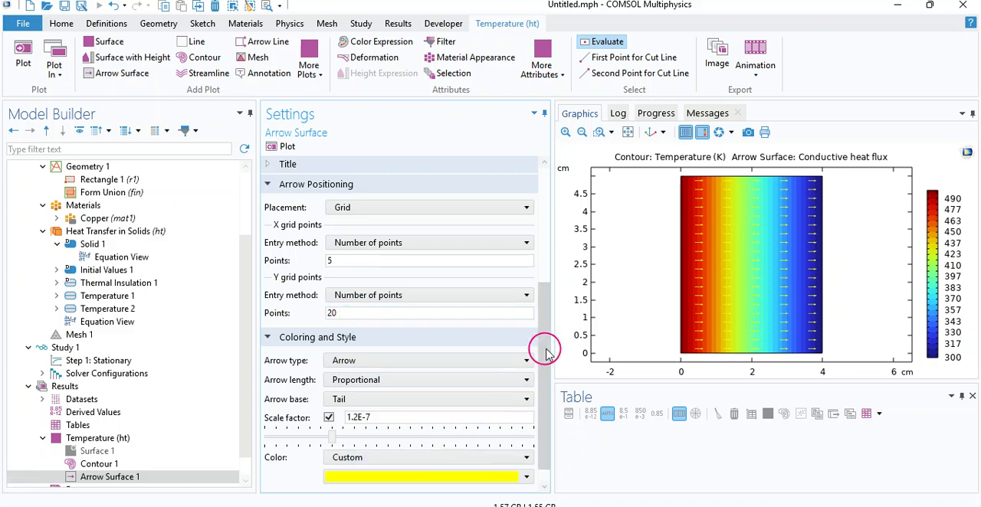
# Step: Define the dark olive #4A4A06 as the arrows' custom color and save it to the custom colors
pyautogui.moveTo(546, 352); pyautogui.dragTo(540, 414)
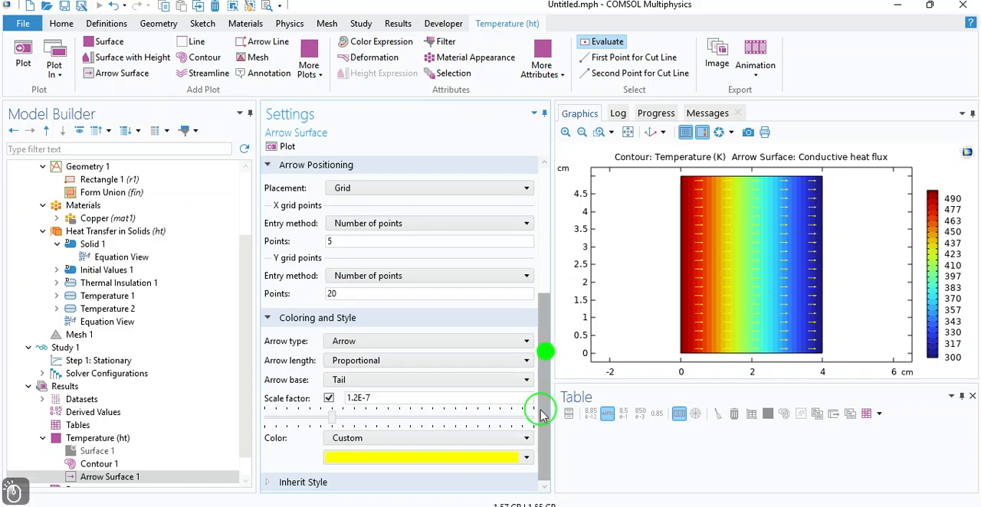
pyautogui.click(402, 457)
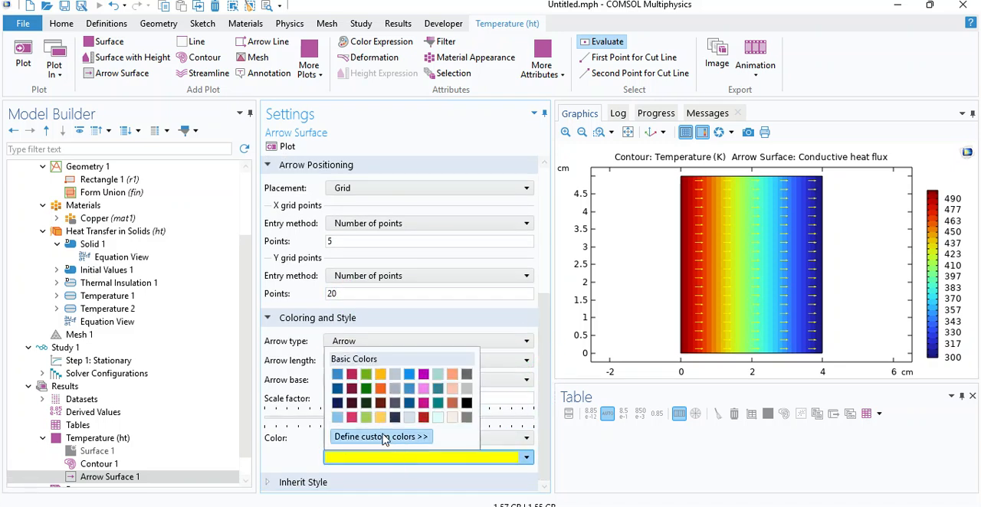
pyautogui.click(350, 438)
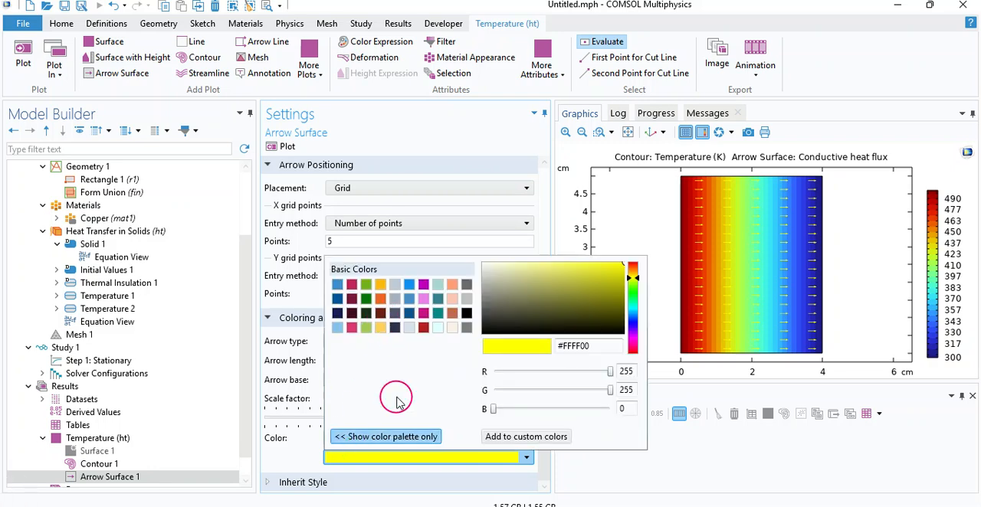
pyautogui.moveTo(547, 289); pyautogui.dragTo(614, 318)
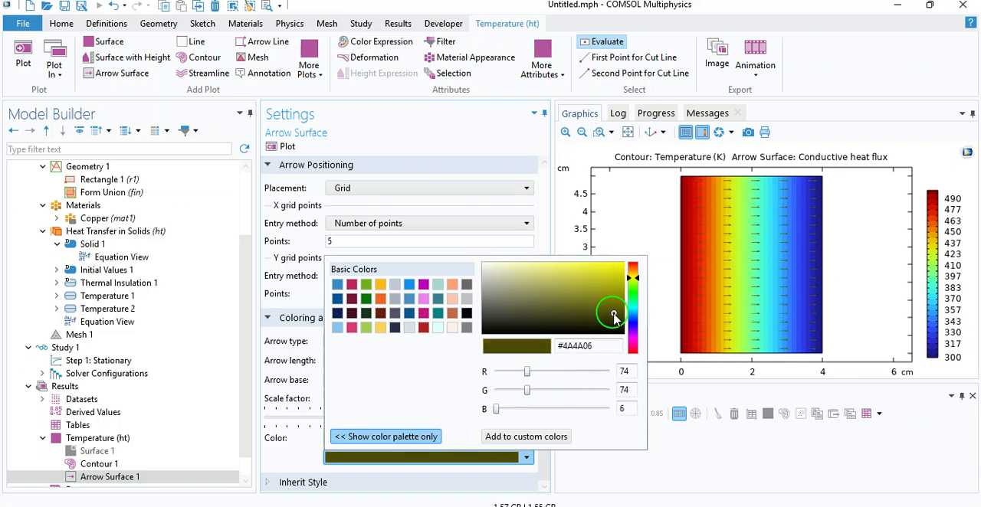
pyautogui.click(507, 442)
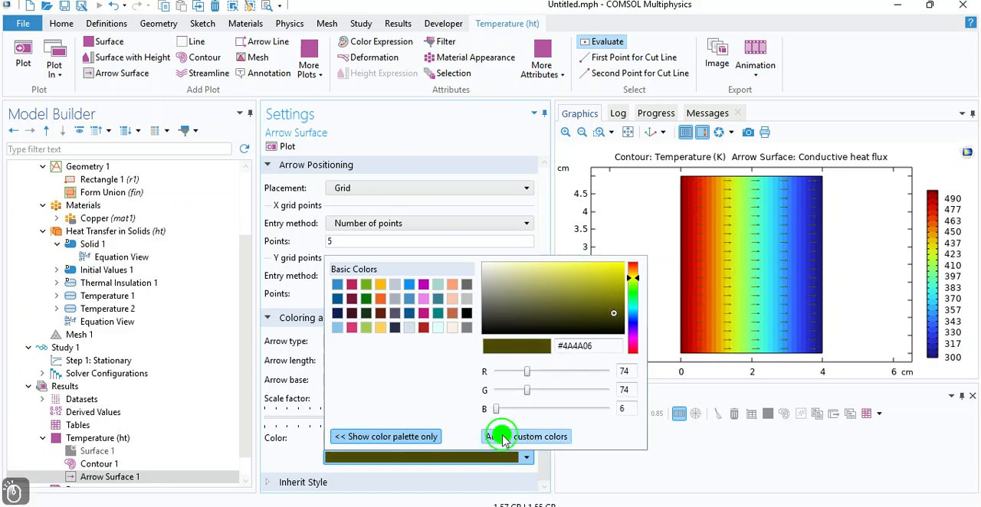
pyautogui.click(542, 232)
pyautogui.moveTo(547, 303); pyautogui.dragTo(546, 449)
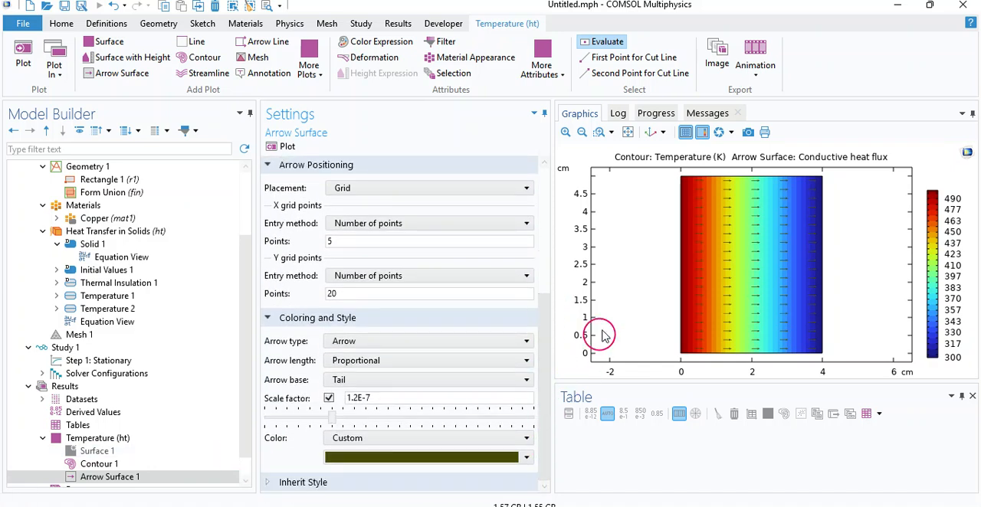
pyautogui.moveTo(243, 307); pyautogui.dragTo(245, 360)
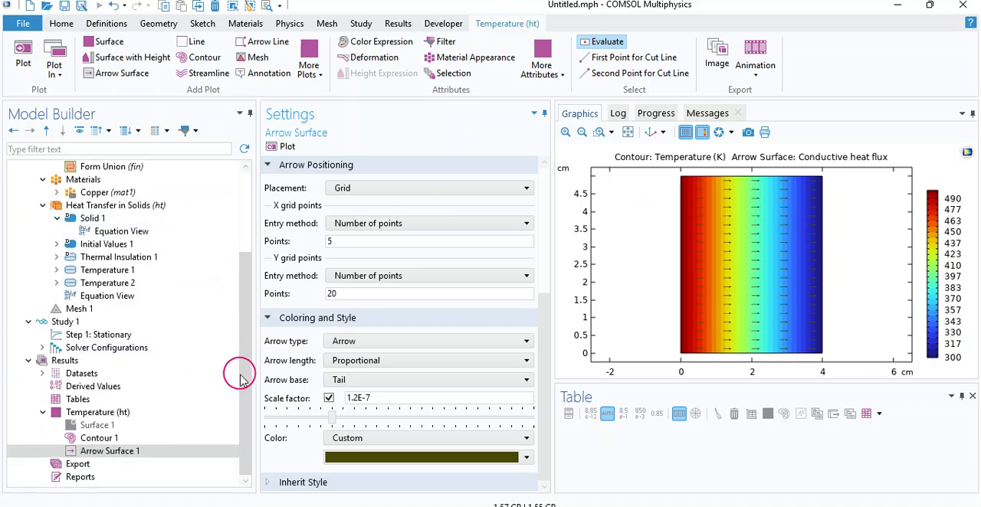